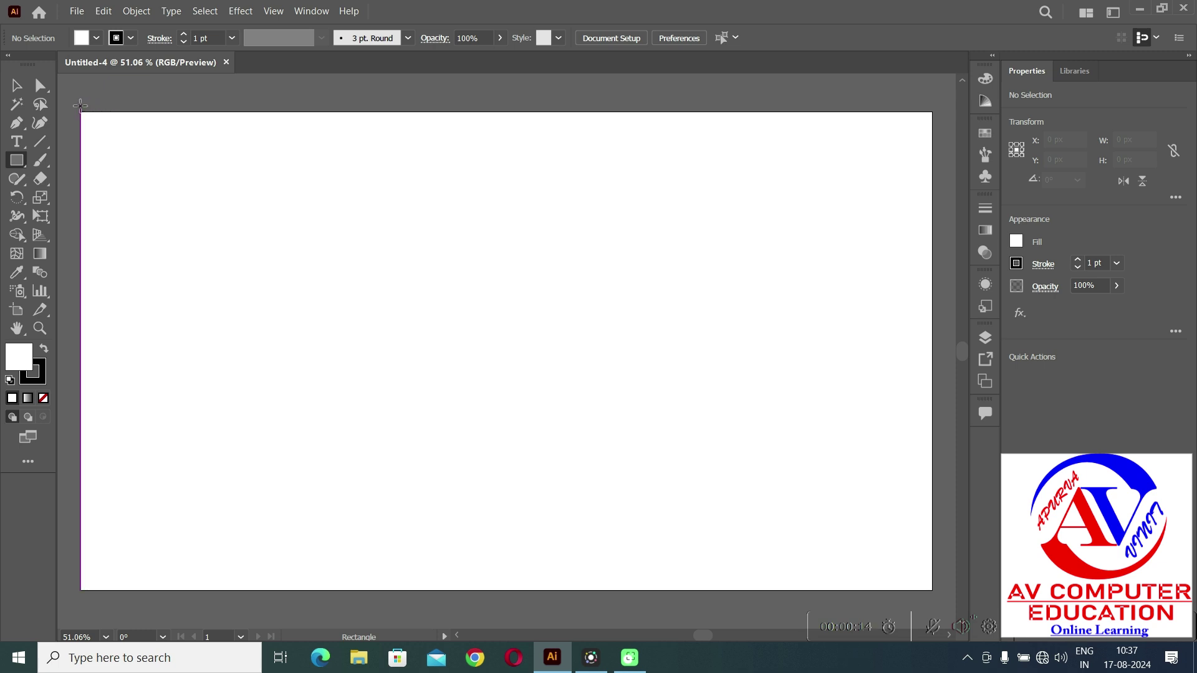
- Draw a rectangle about 1401 by 807 px covering the whole artboard and fill it with black
drag(73, 103, 947, 605)
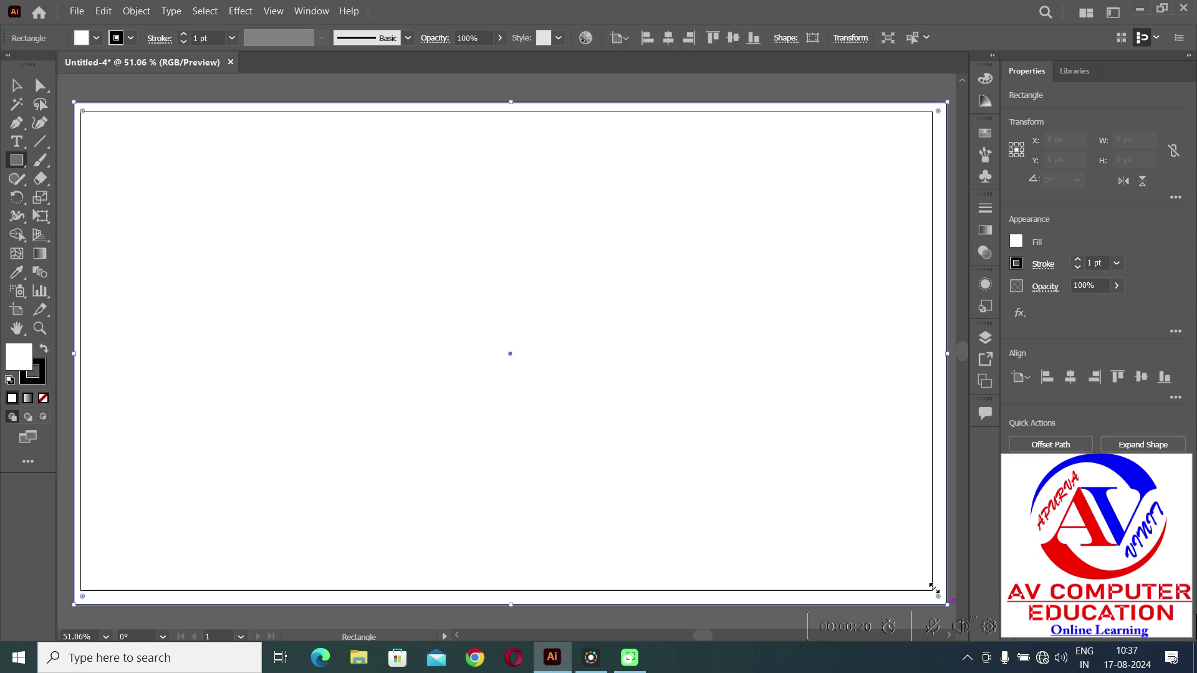
click(97, 38)
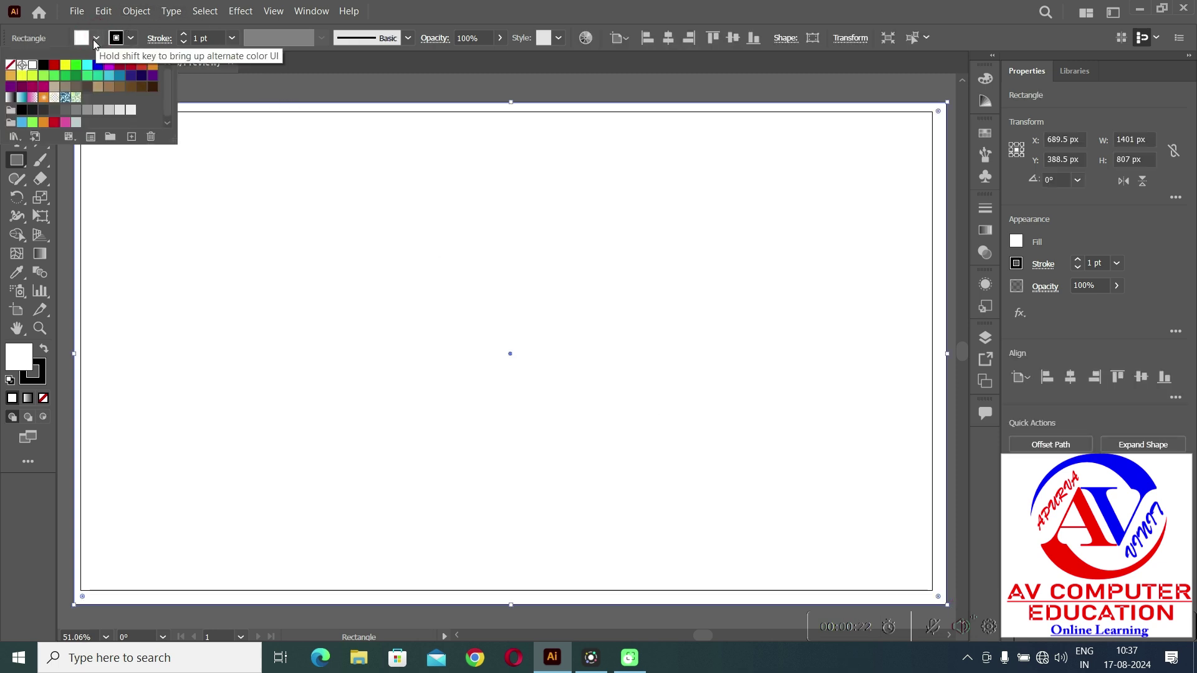
click(44, 65)
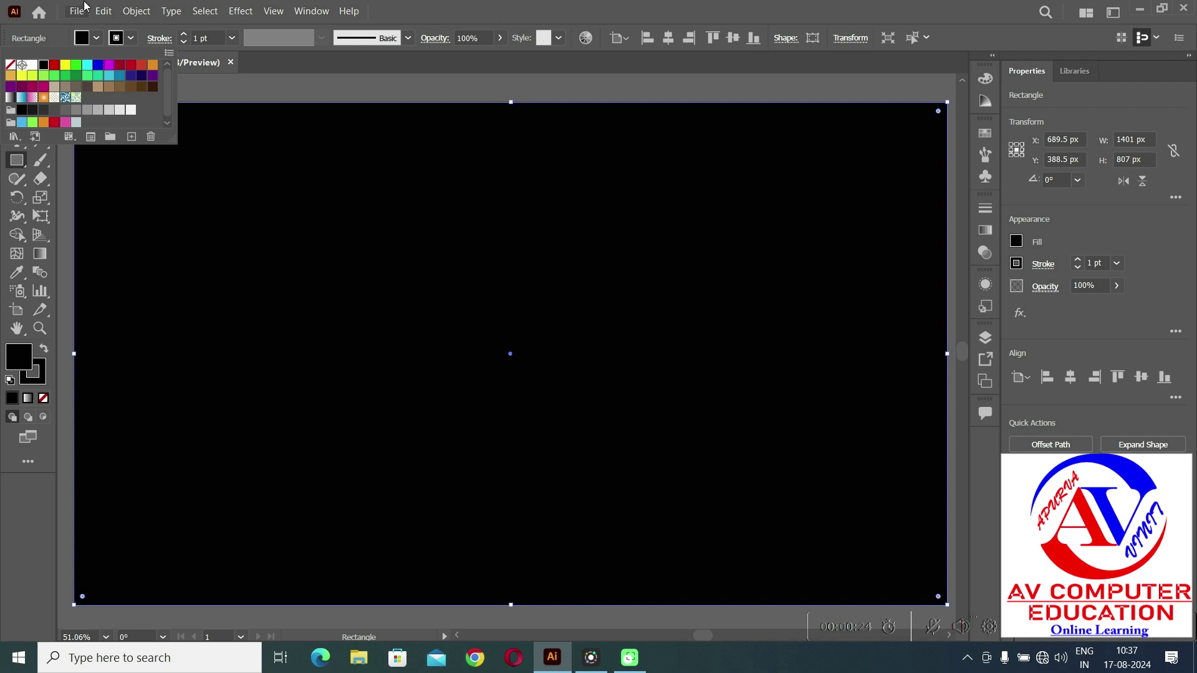
- Lock the selected black background rectangle
click(139, 13)
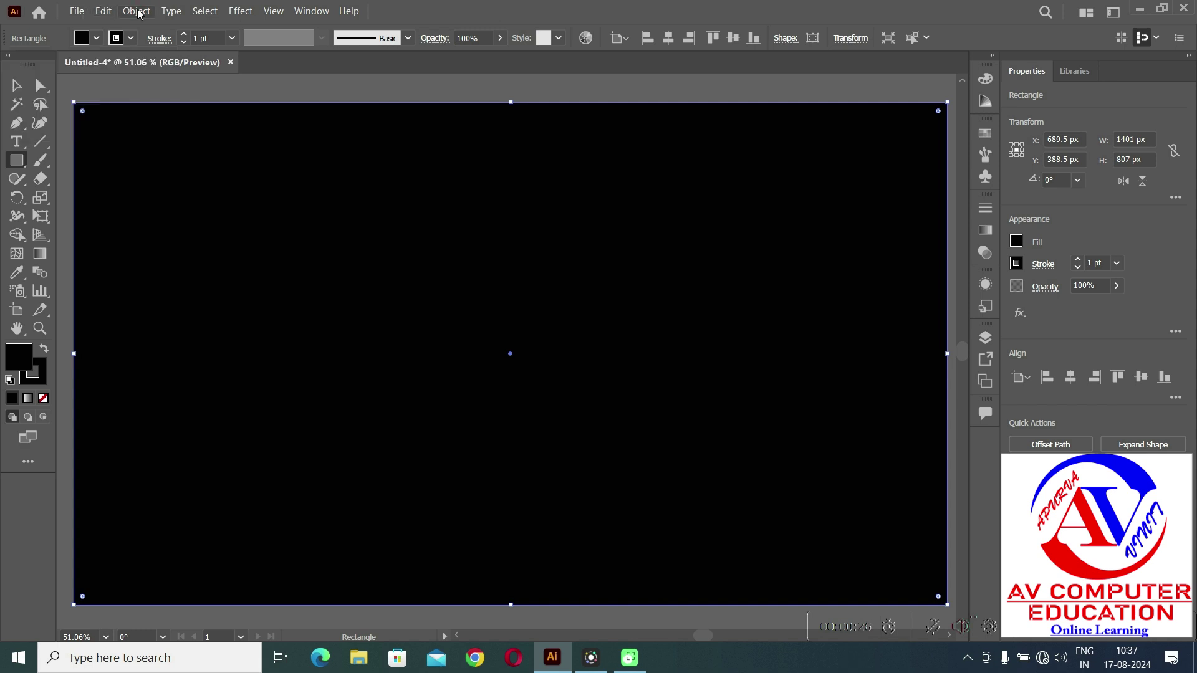
click(138, 16)
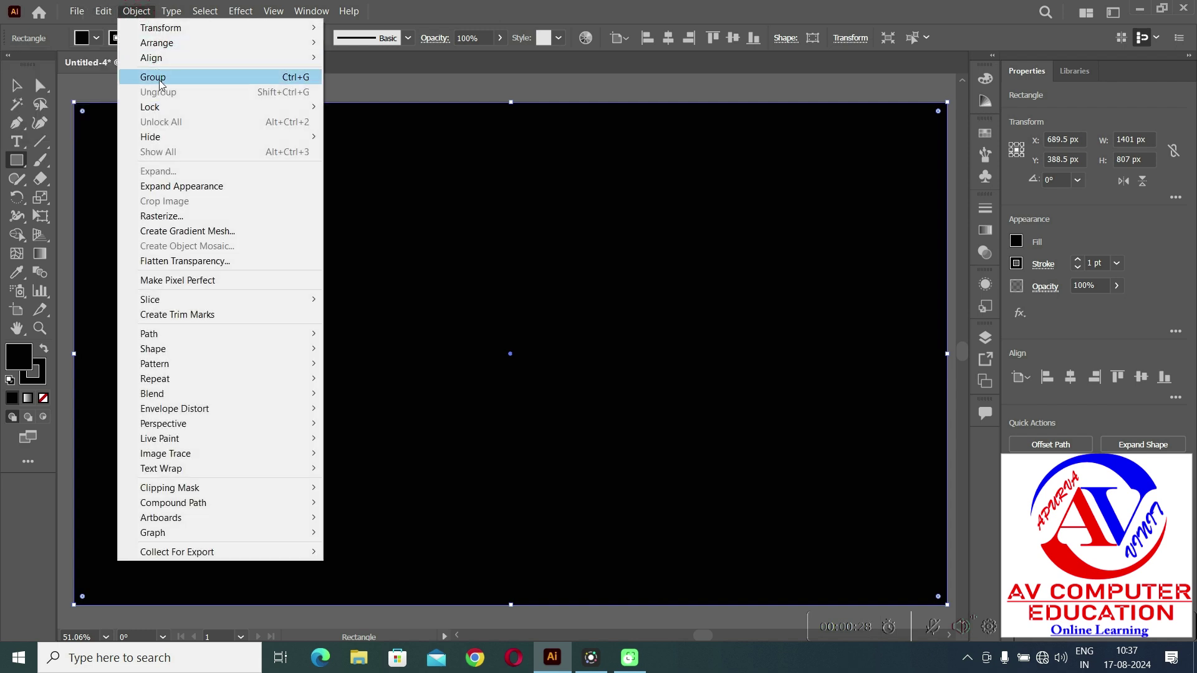
mouse_move(272, 113)
click(357, 107)
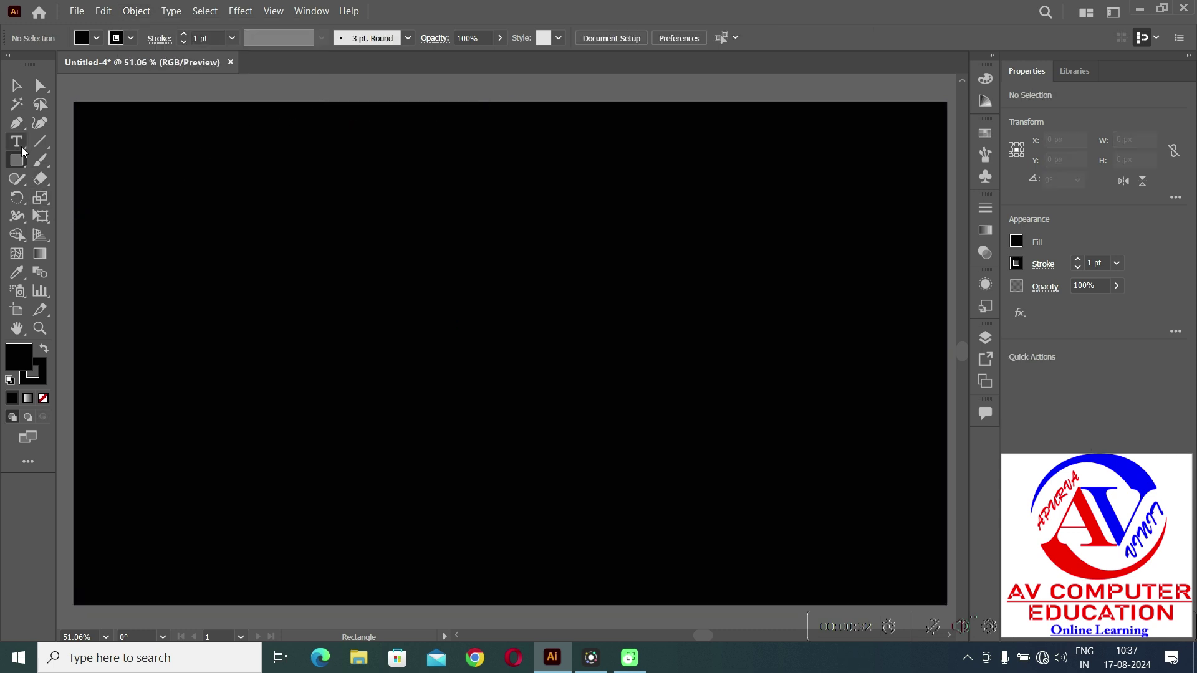
- Add the letter V as text near the middle of the artboard and set its font size to 600 pt
drag(22, 151, 101, 144)
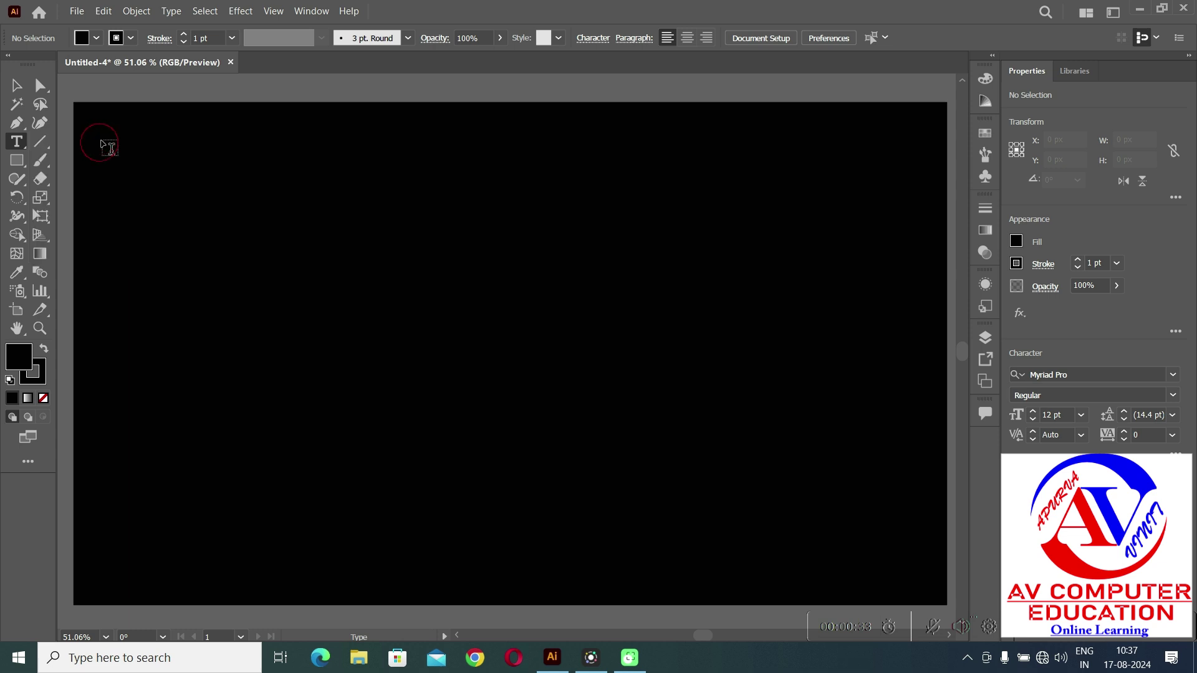
click(470, 341)
key(Escape)
key(ctrl+a)
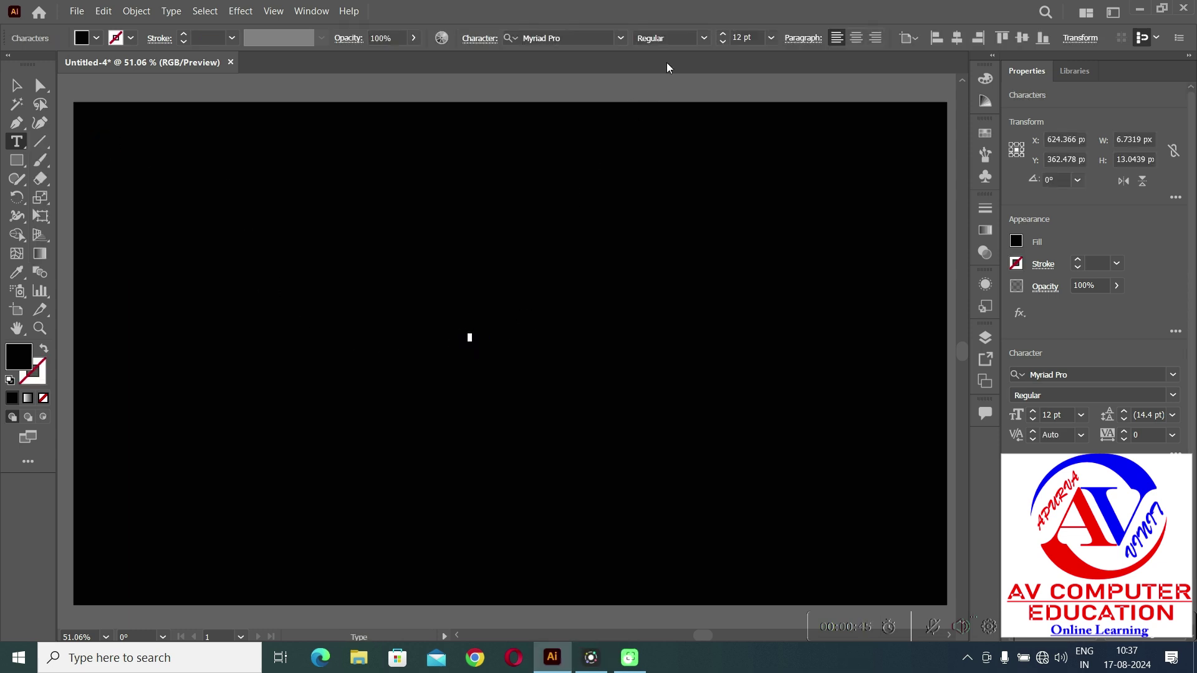
click(748, 37)
text(600)
key(Return)
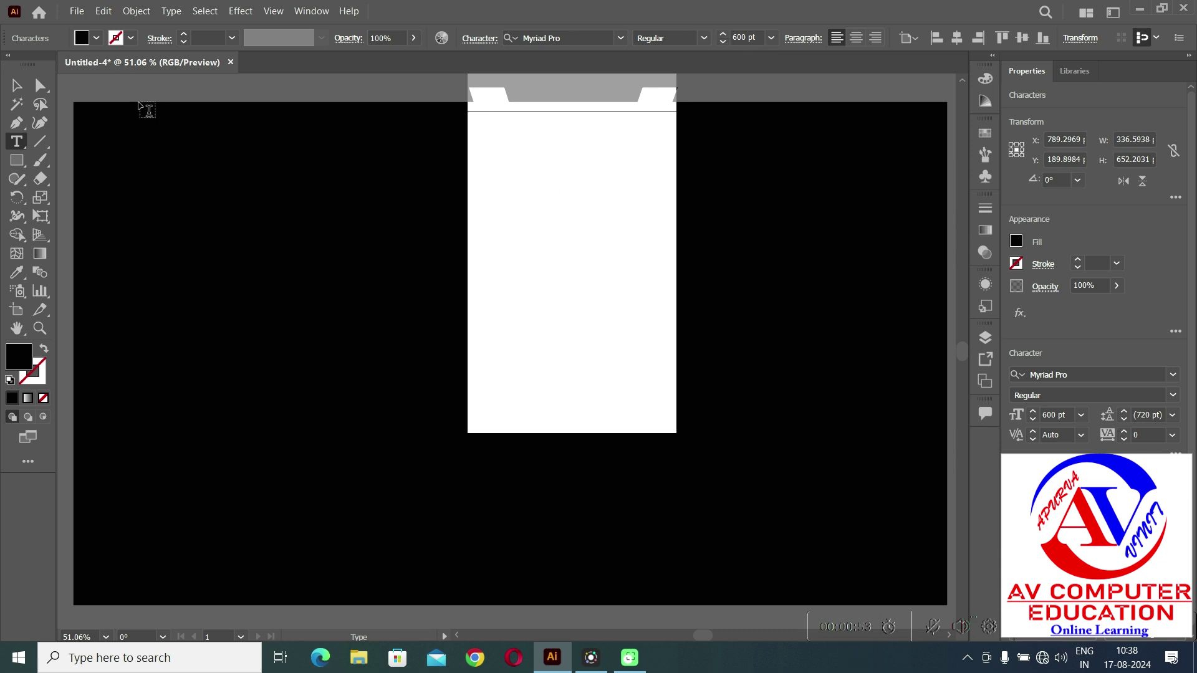
- Fill the letter V with white and move it down onto the black background near the middle
click(97, 39)
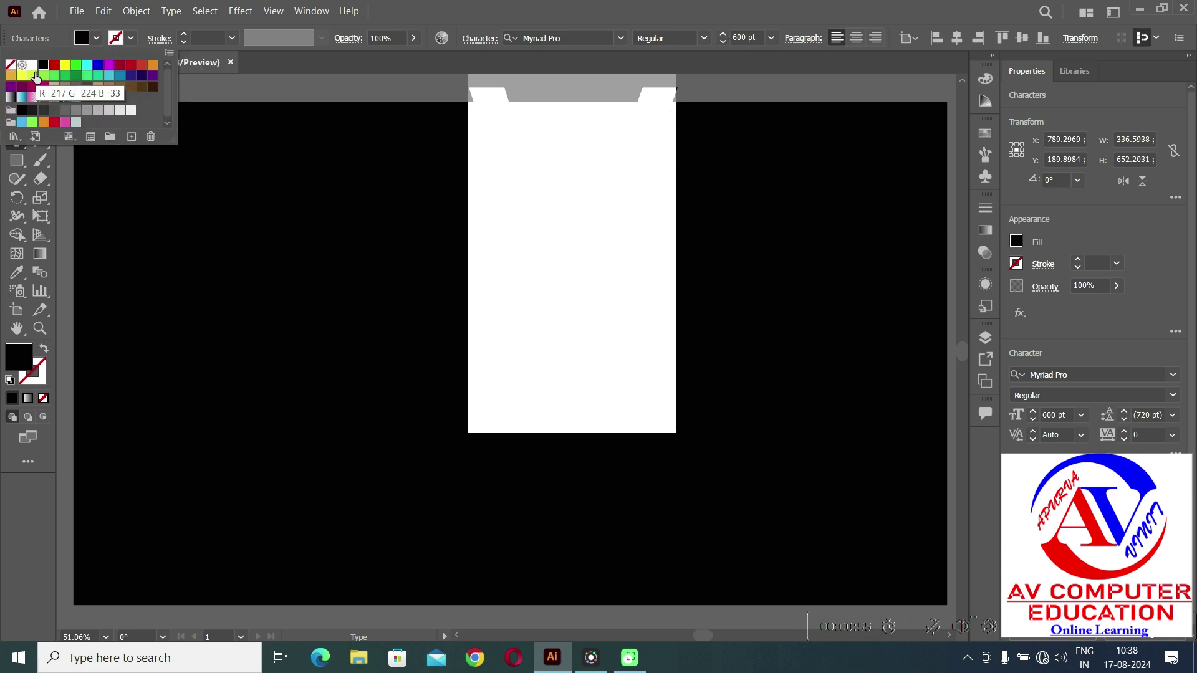
click(133, 110)
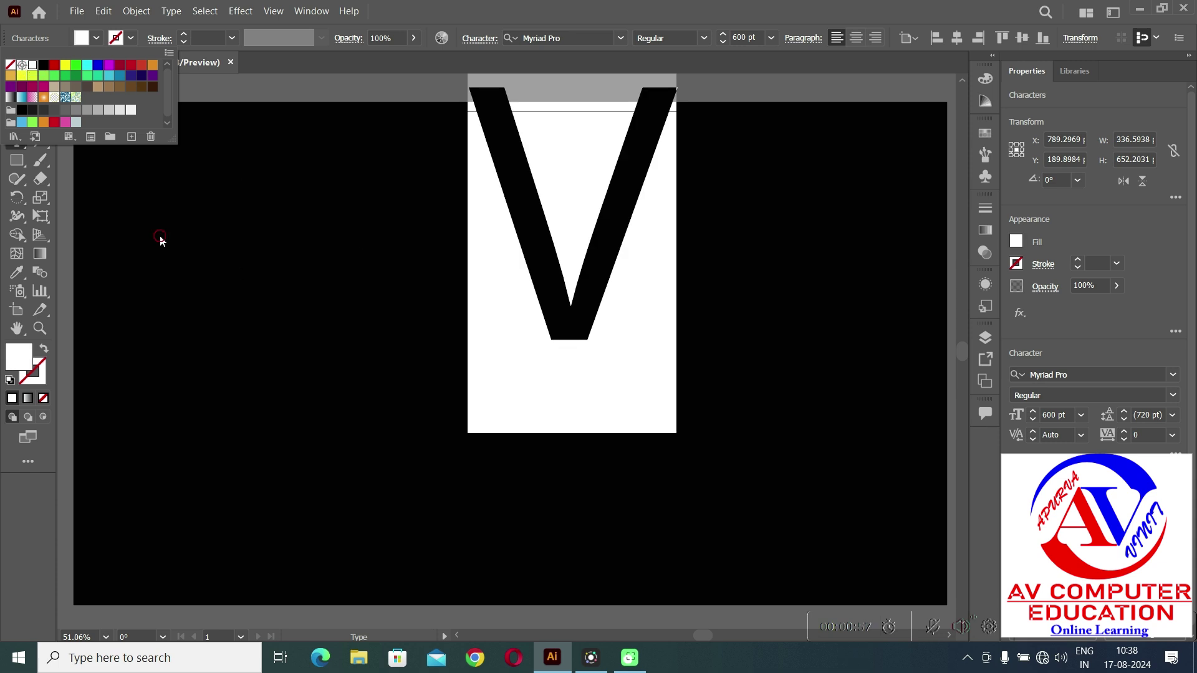
click(159, 234)
click(16, 85)
drag(547, 278, 443, 422)
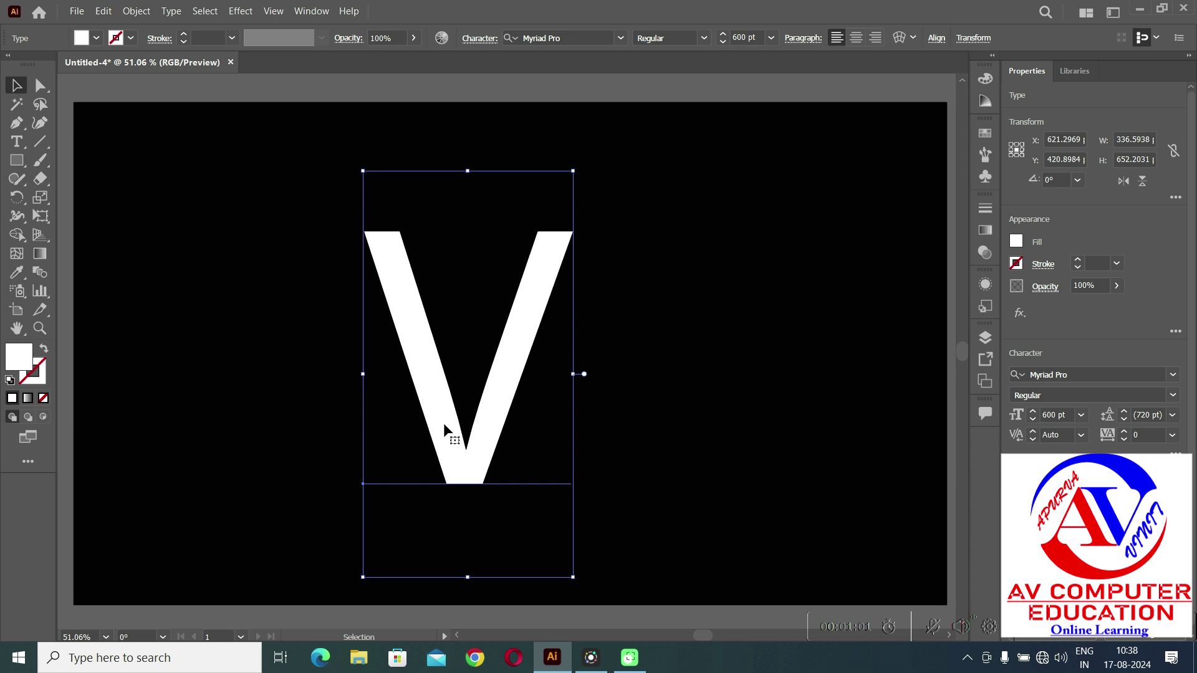
- Change the V's font to Mongolian Baiti, shift the letter slightly right and deselect it
click(620, 38)
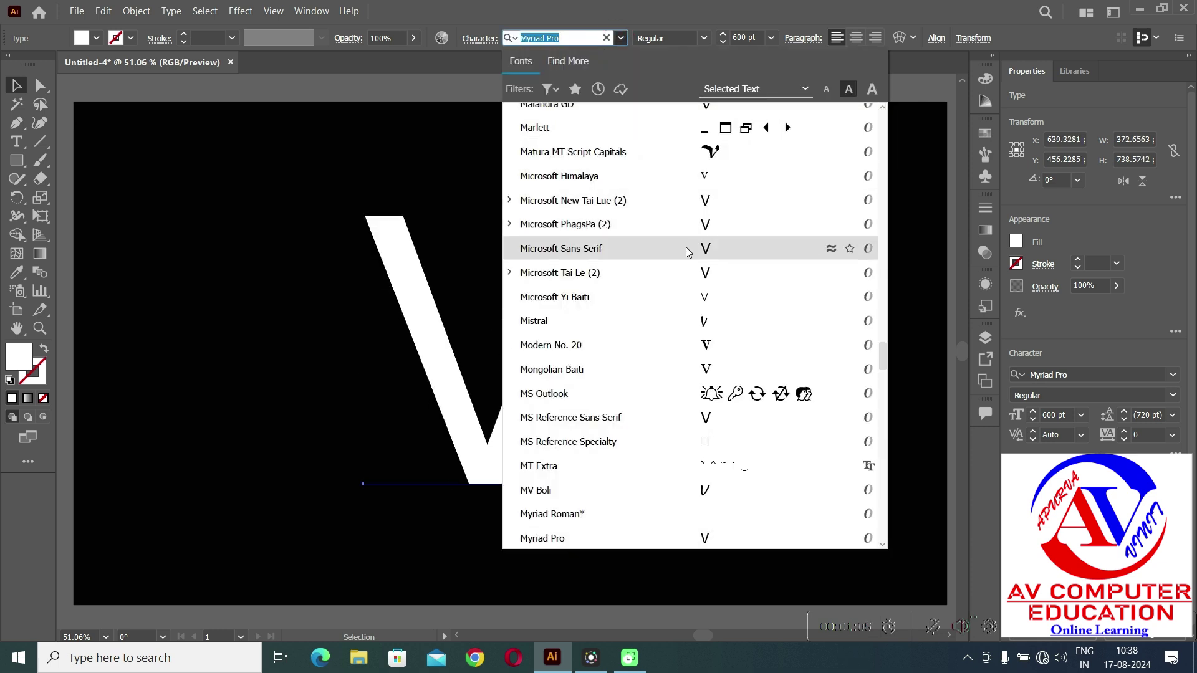
click(695, 180)
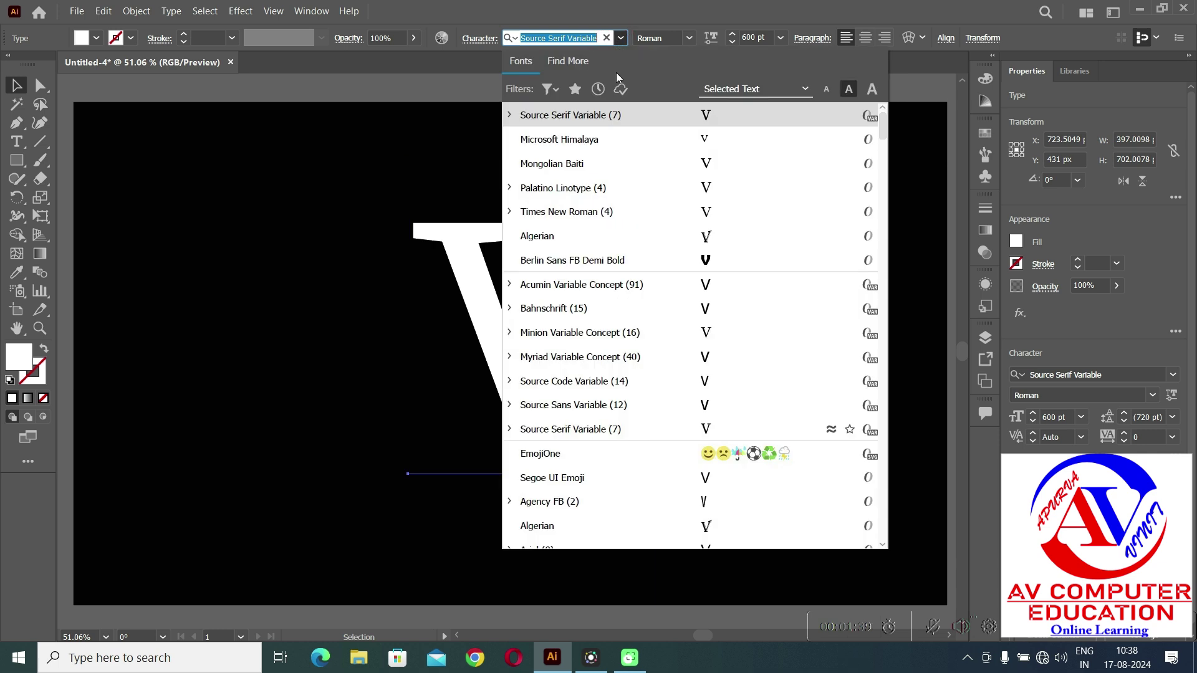
click(657, 162)
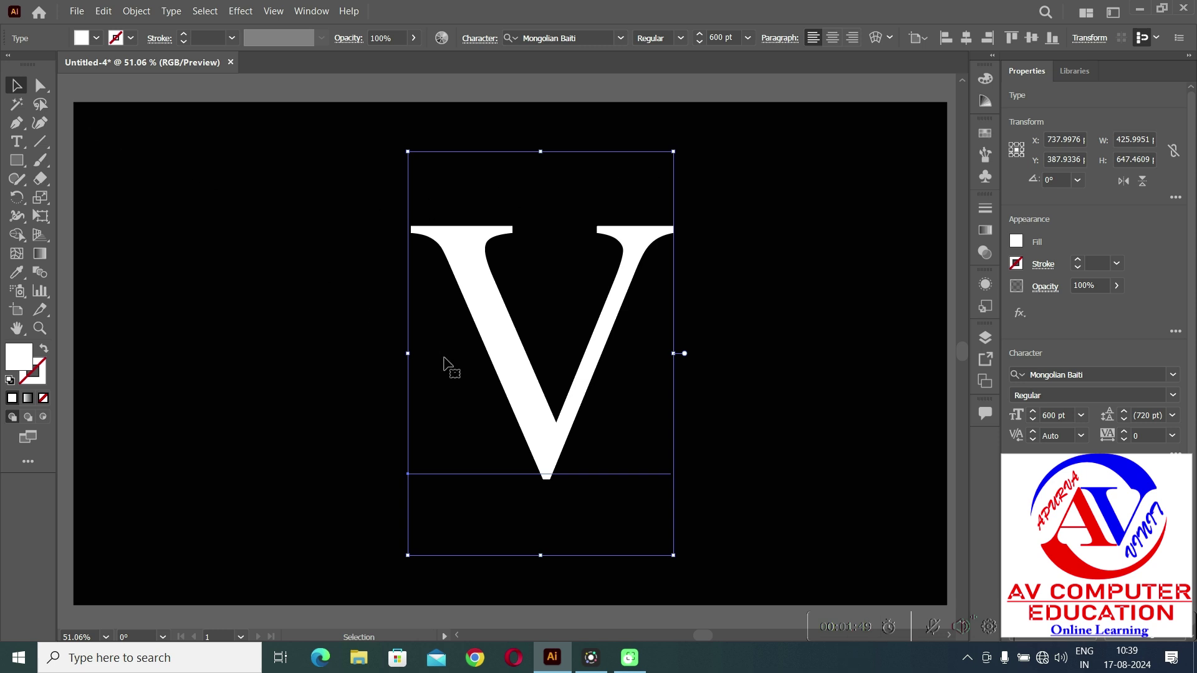
drag(525, 401, 563, 414)
click(401, 414)
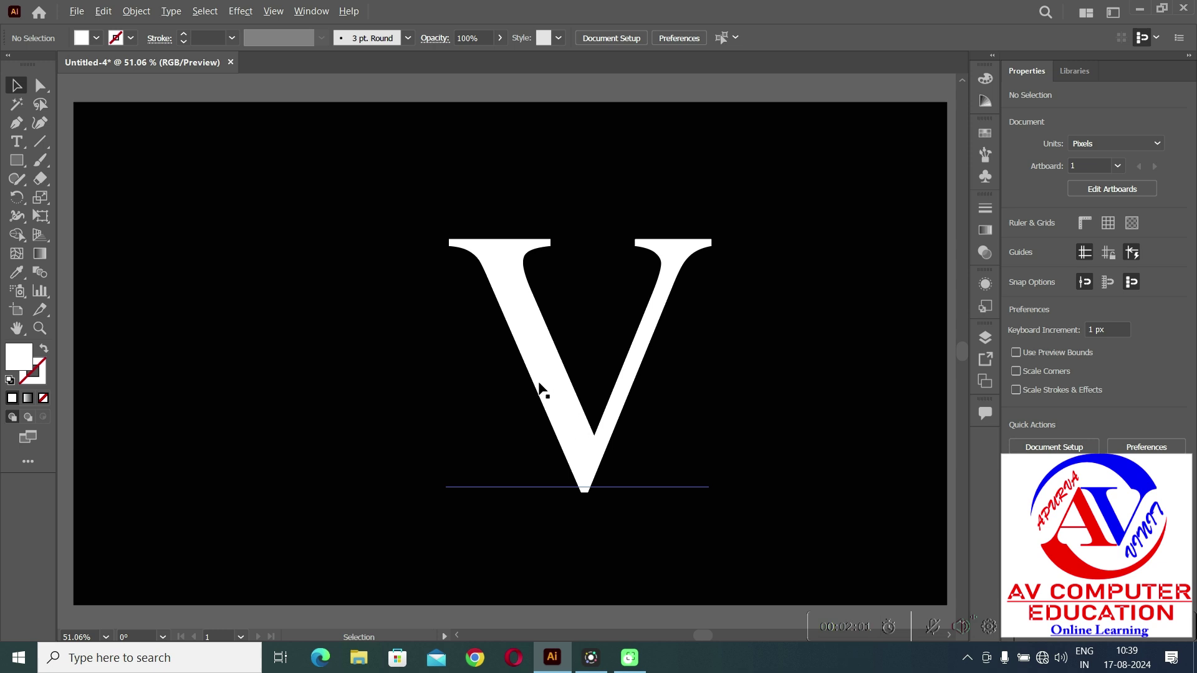
- Duplicate the white V to its left and apply the background's black fill and stroke to the copy with the Eyedropper
drag(535, 384, 228, 389)
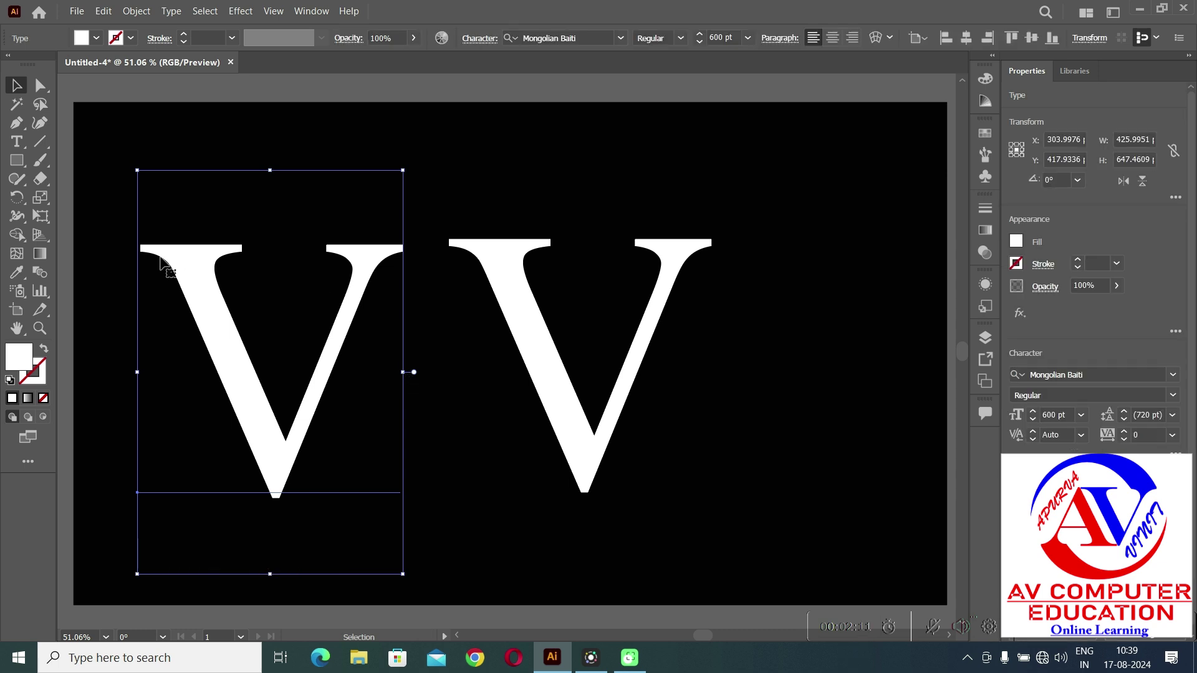
click(20, 278)
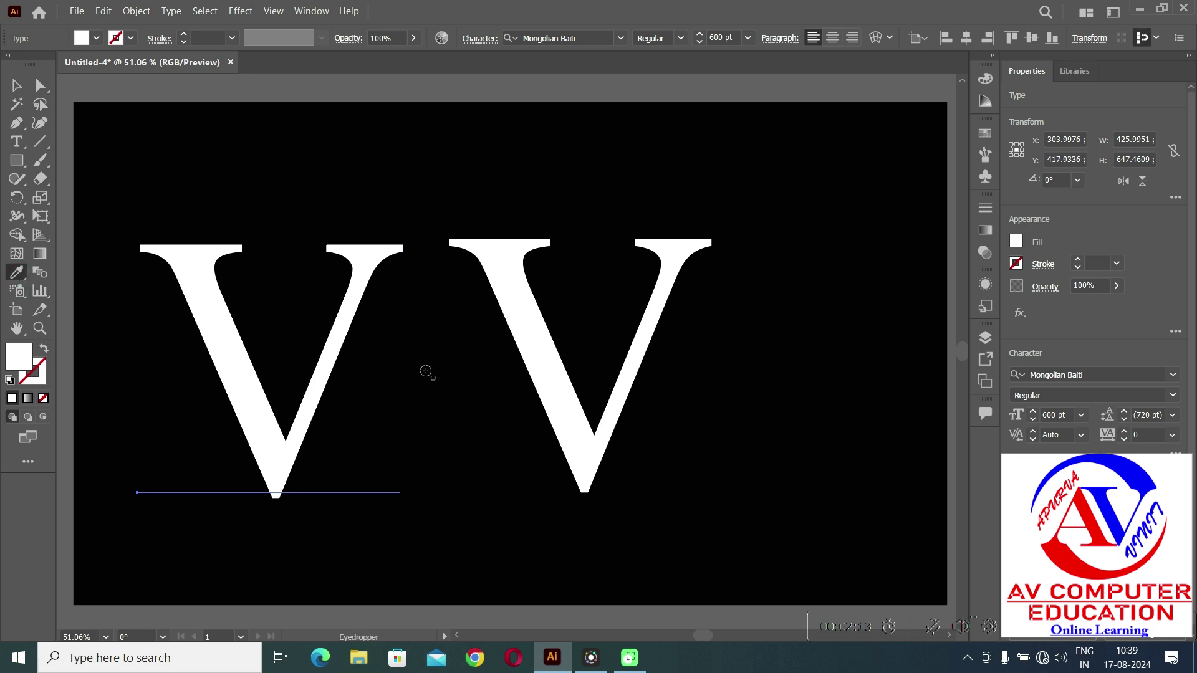
click(436, 459)
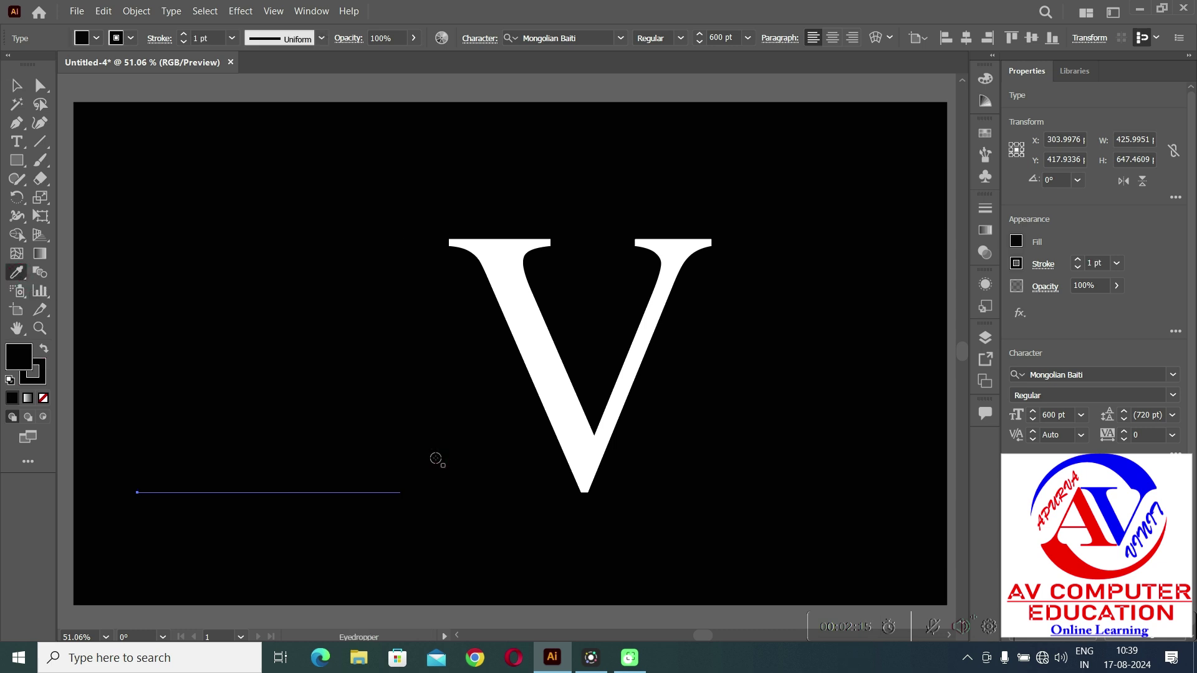
- Select both the black and the white V and make a blend between them
click(18, 86)
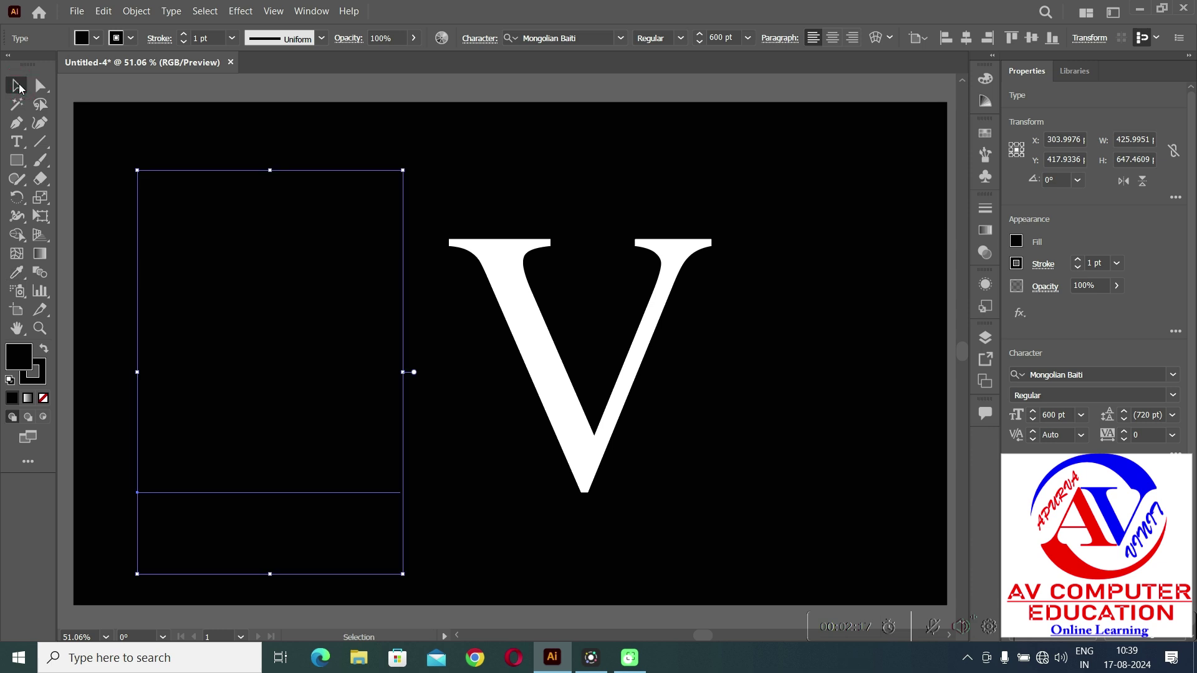
drag(108, 124, 775, 571)
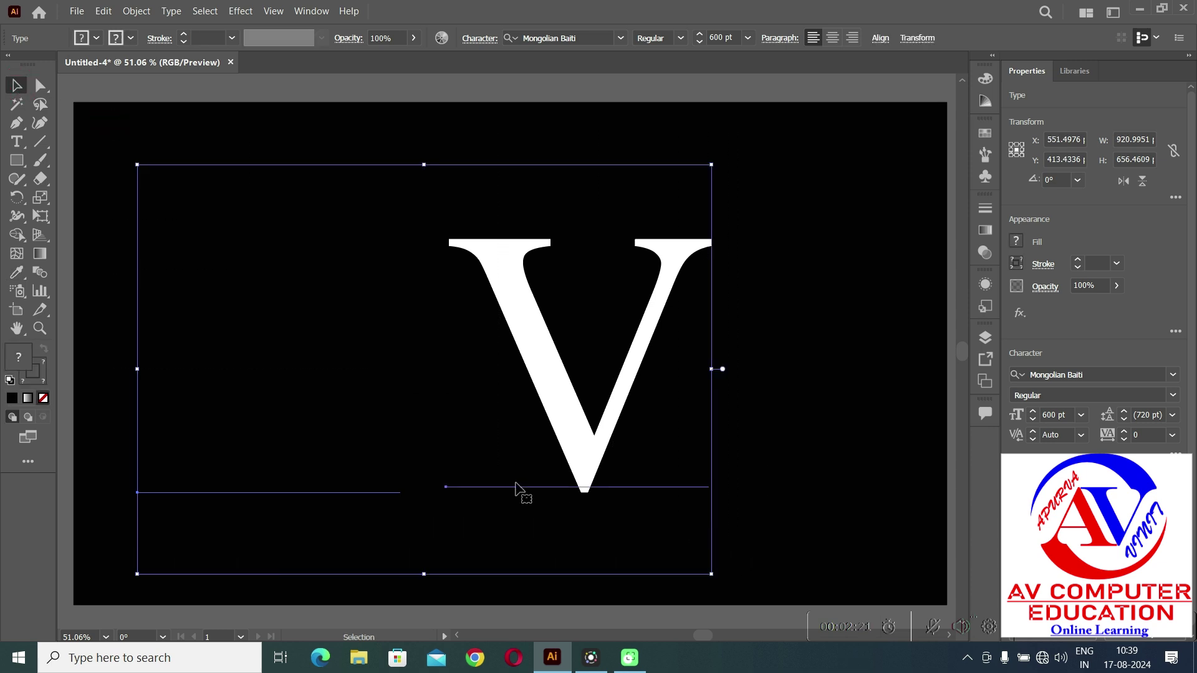
click(137, 12)
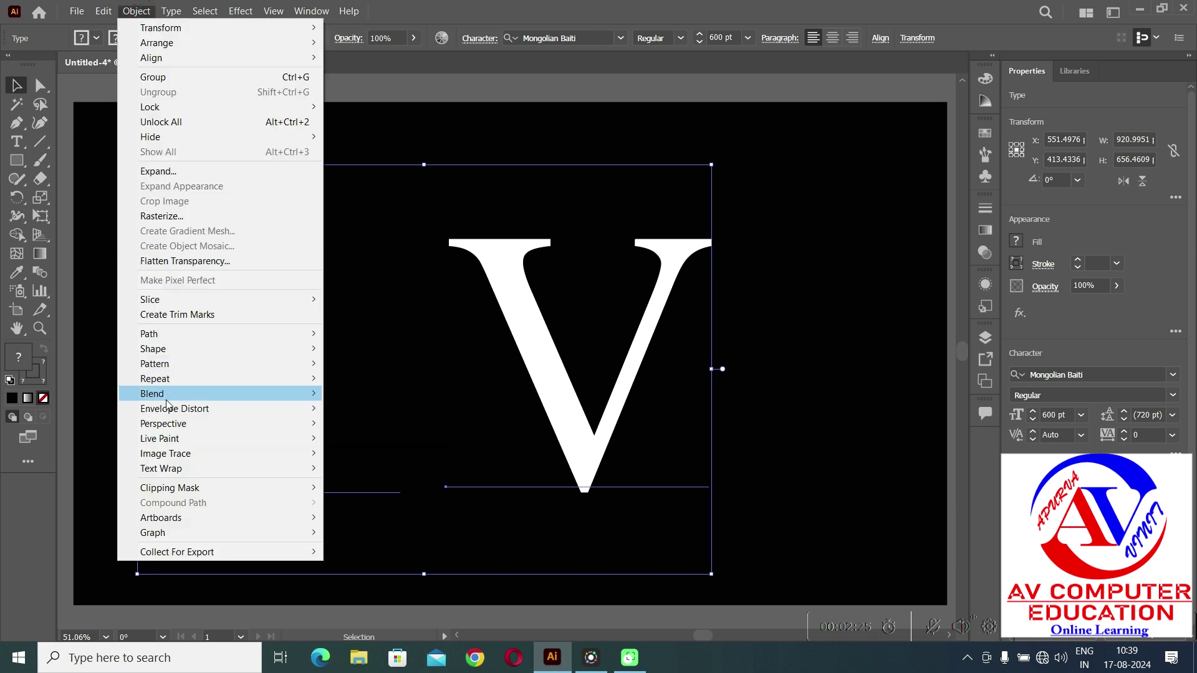
mouse_move(218, 399)
click(413, 396)
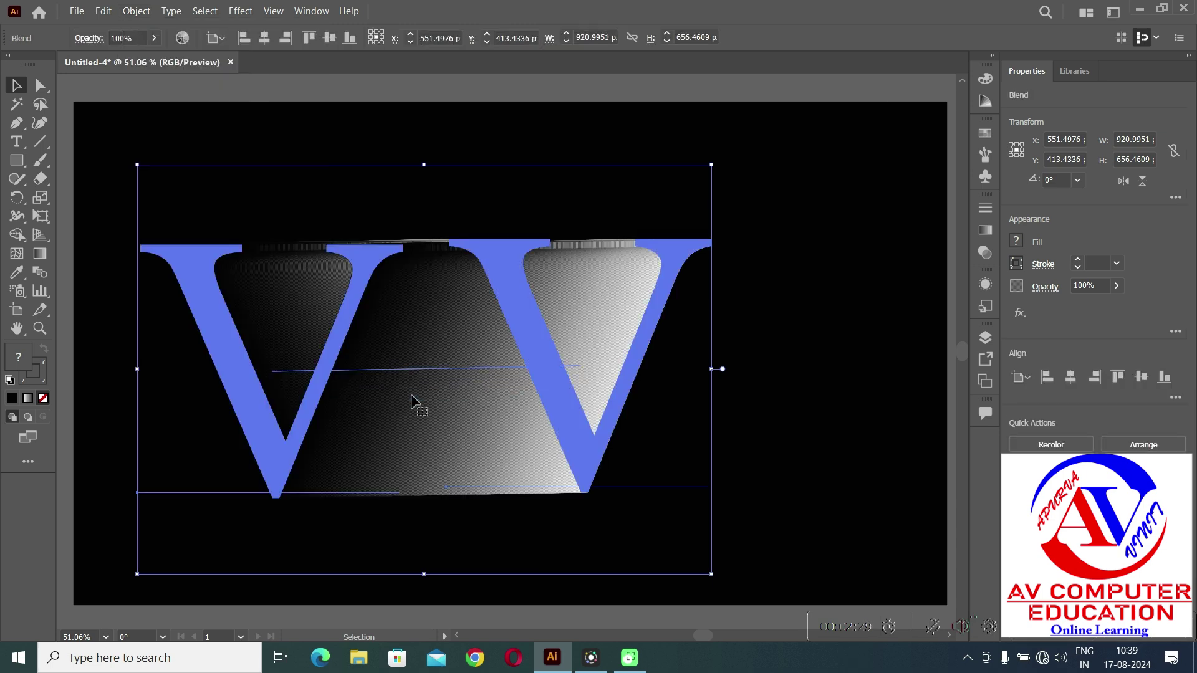
- Set the blend's spacing to Specified Steps with 10 steps
click(143, 14)
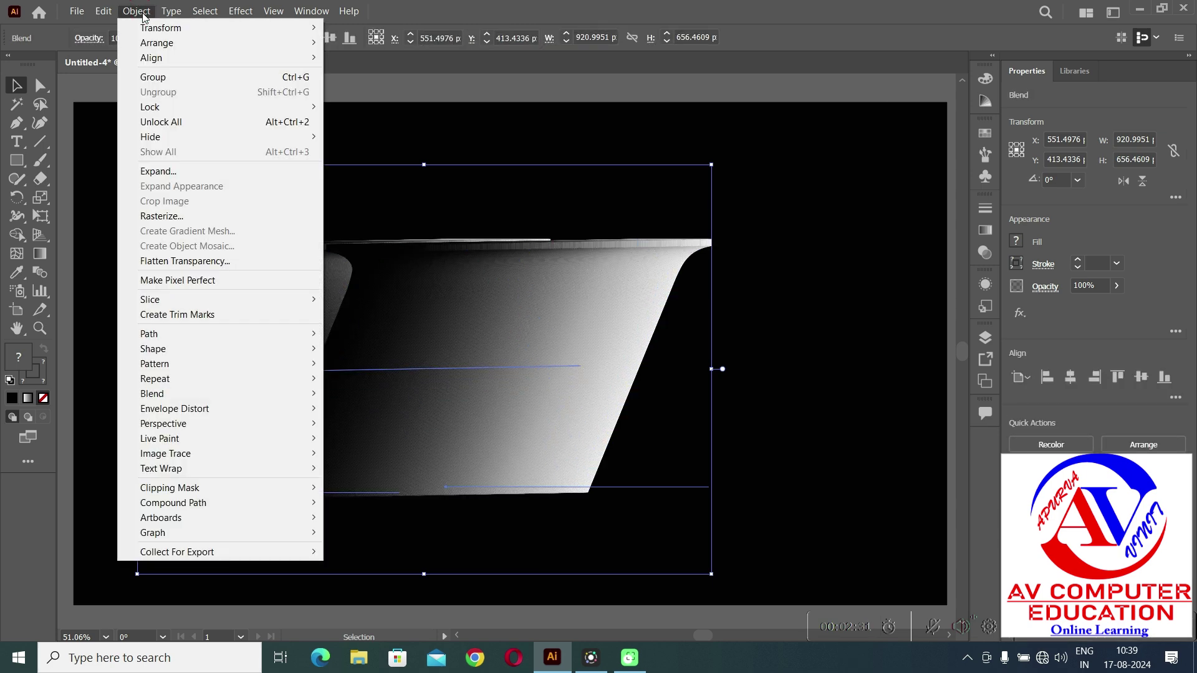
mouse_move(164, 398)
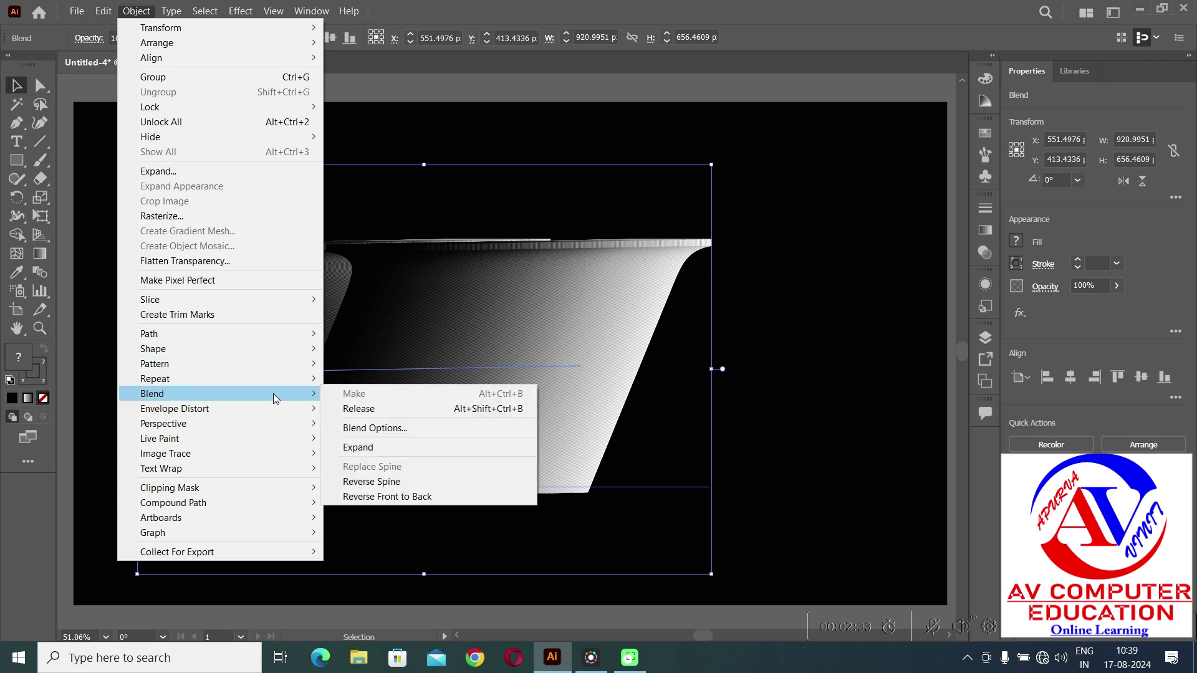
click(402, 430)
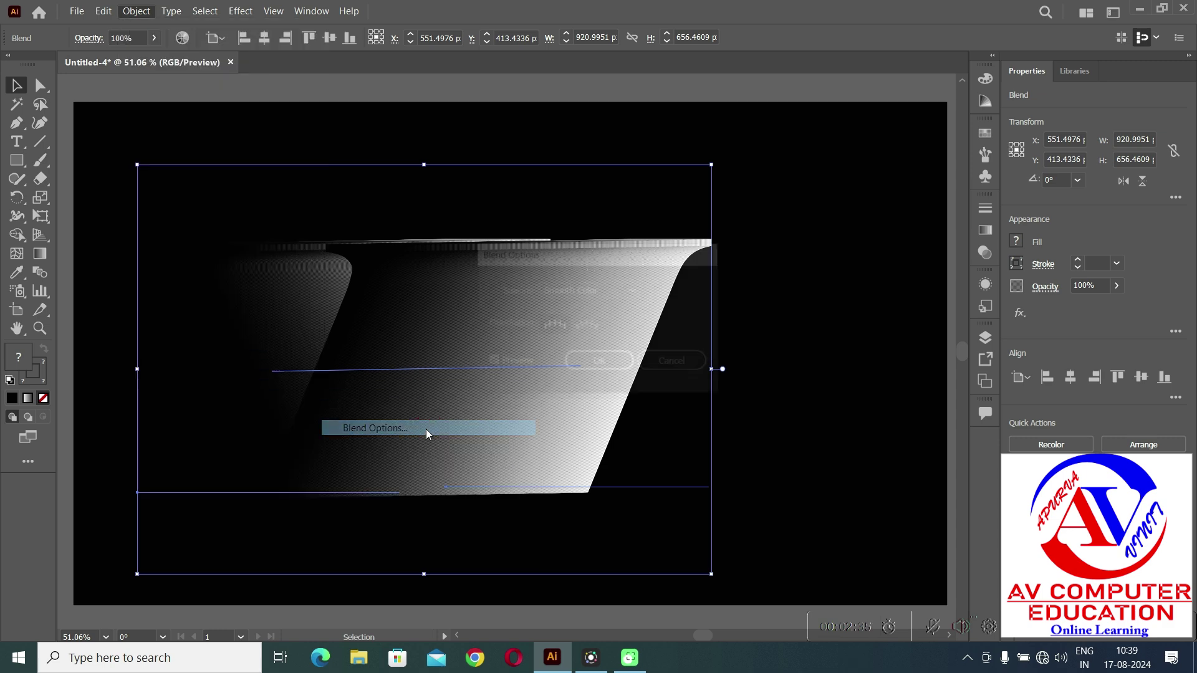
click(616, 294)
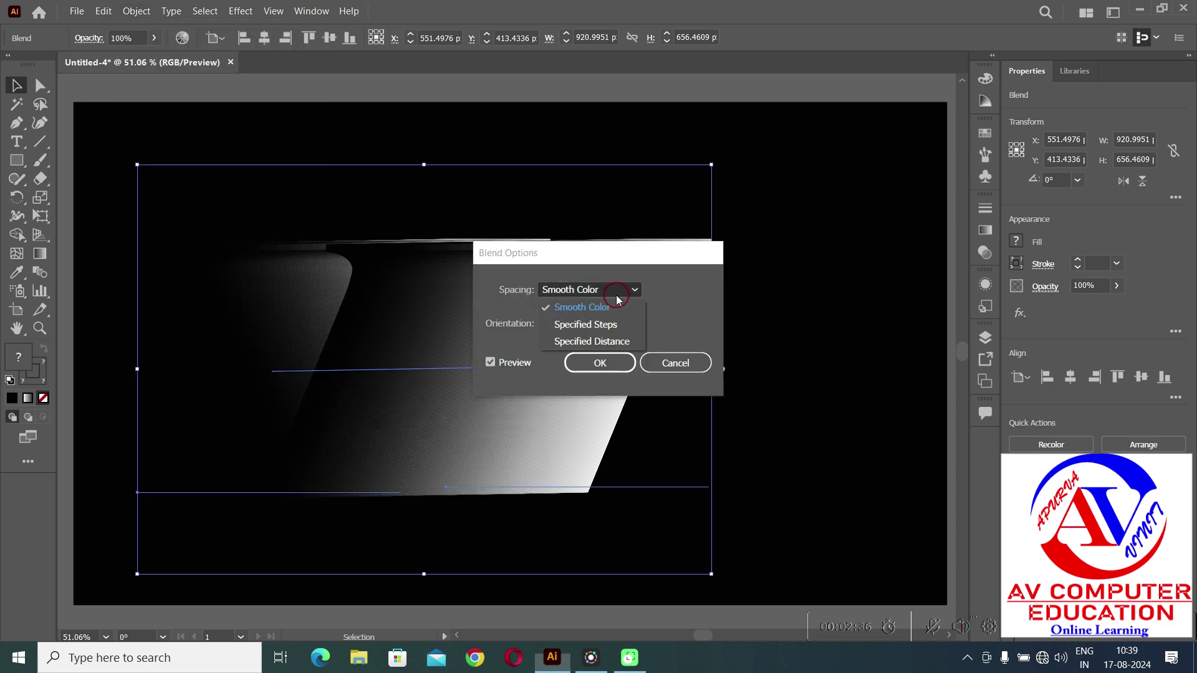
click(604, 324)
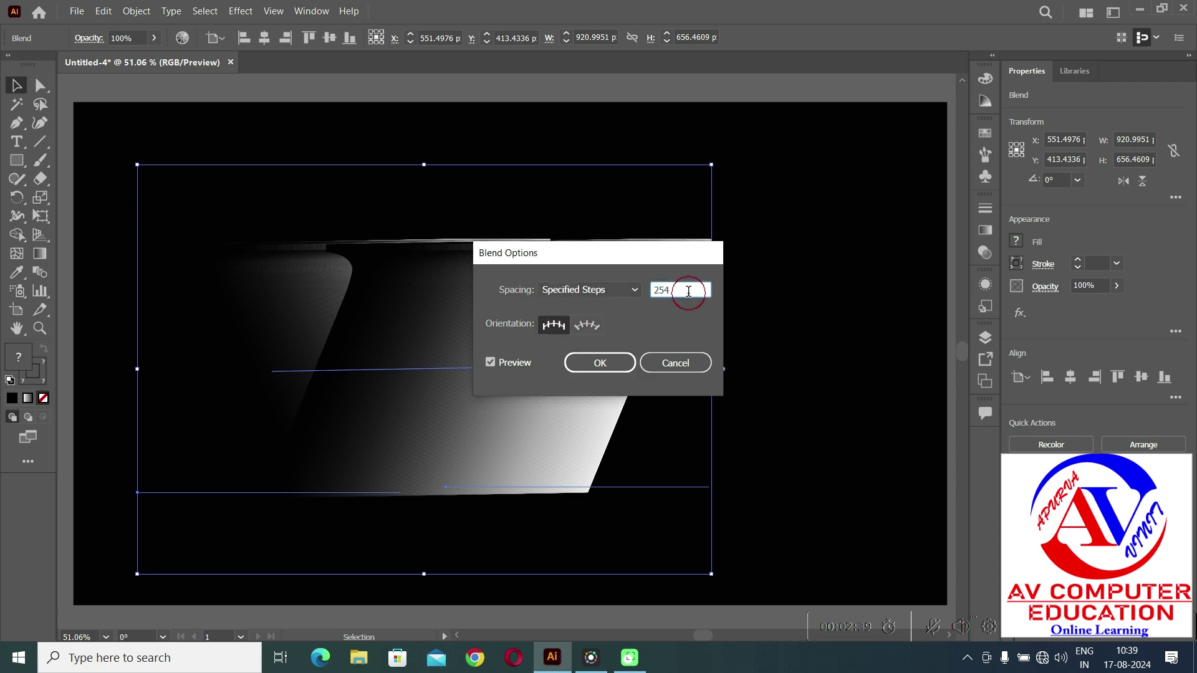
text(10)
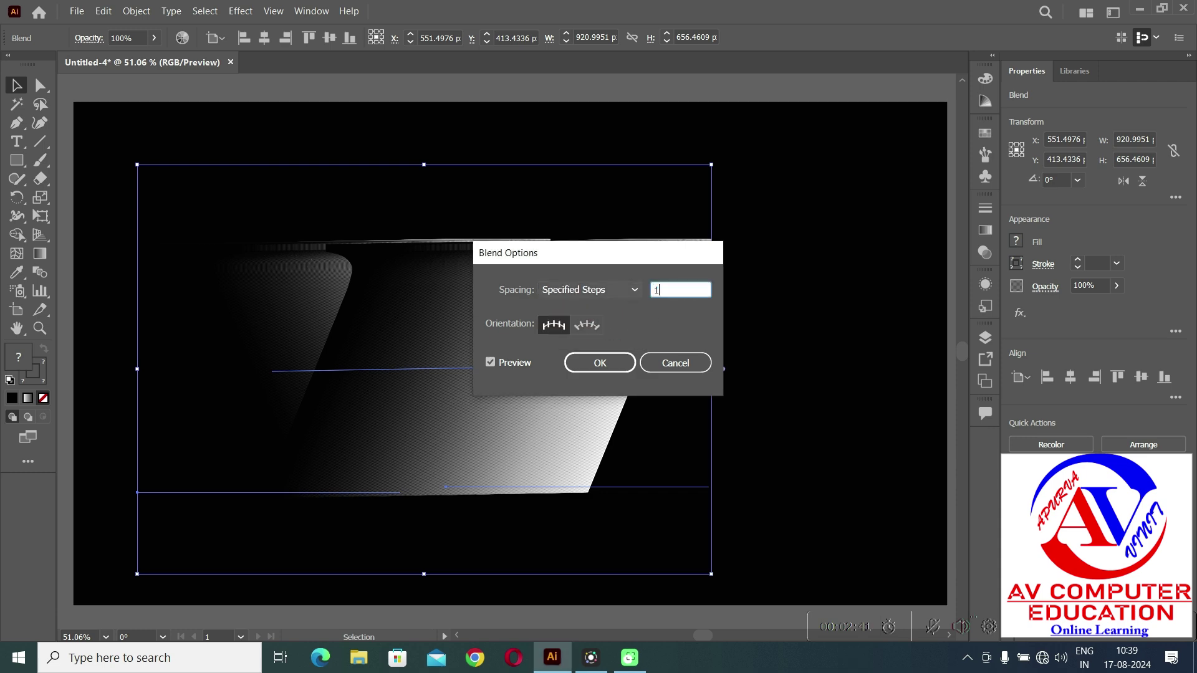
click(614, 369)
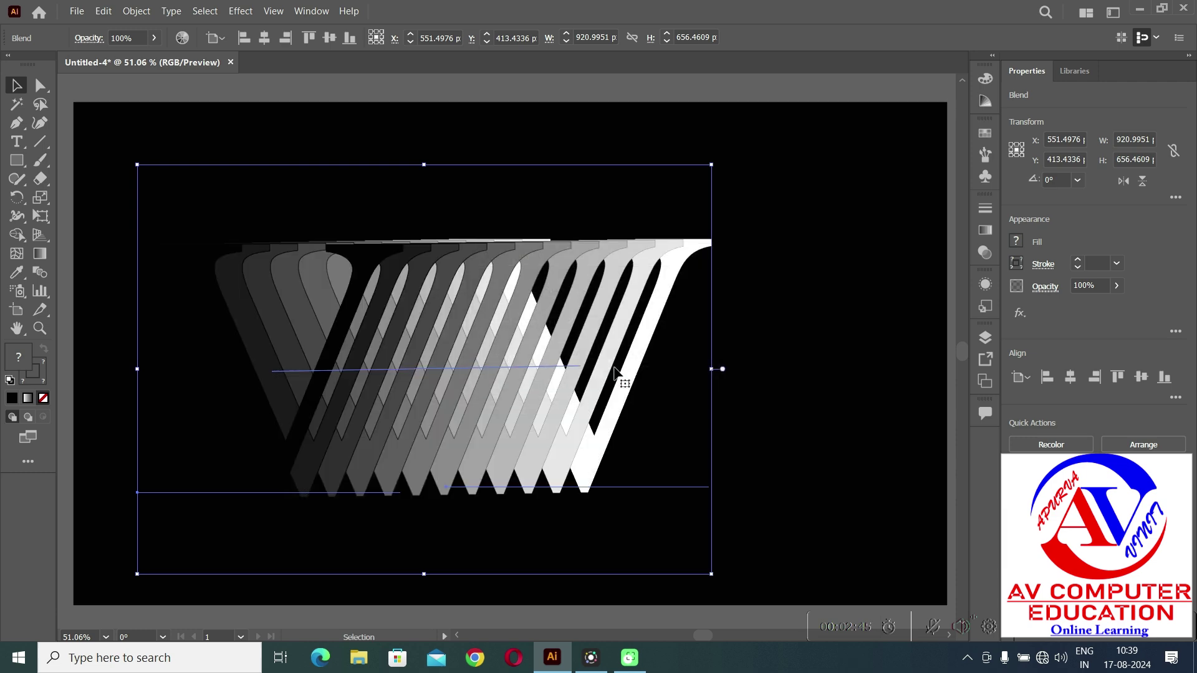
- Isolate the blend and reposition its end letters so the black V overlaps the white V, offset slightly to the lower left
right_click(576, 370)
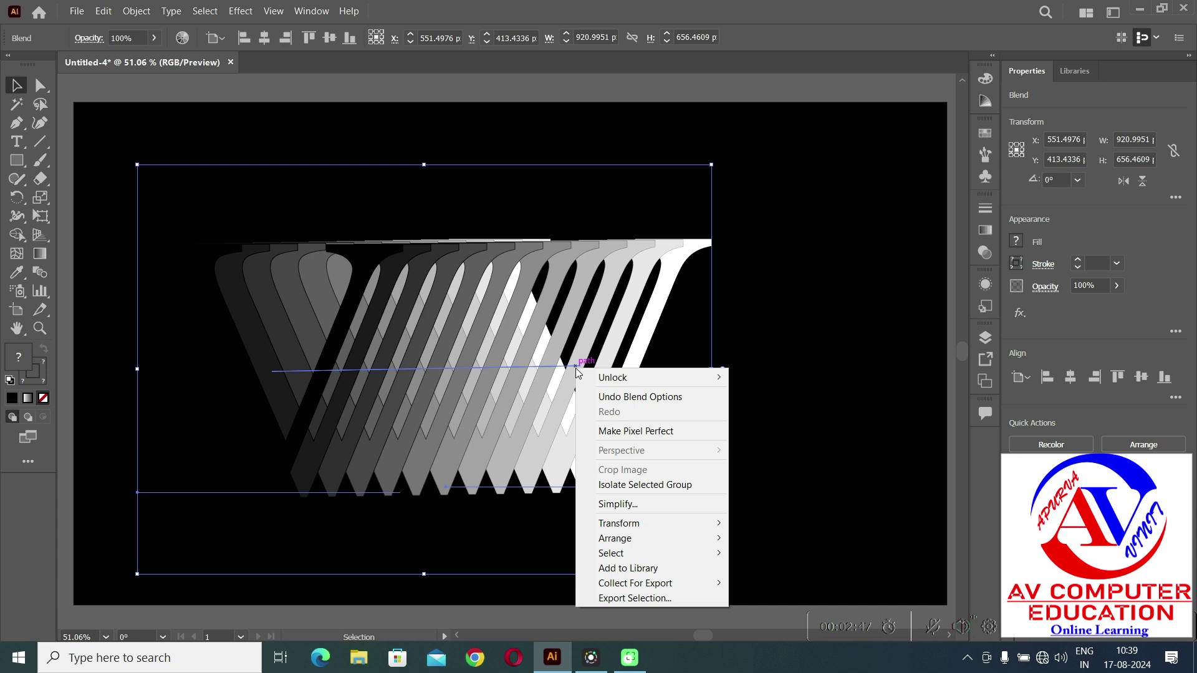
click(700, 484)
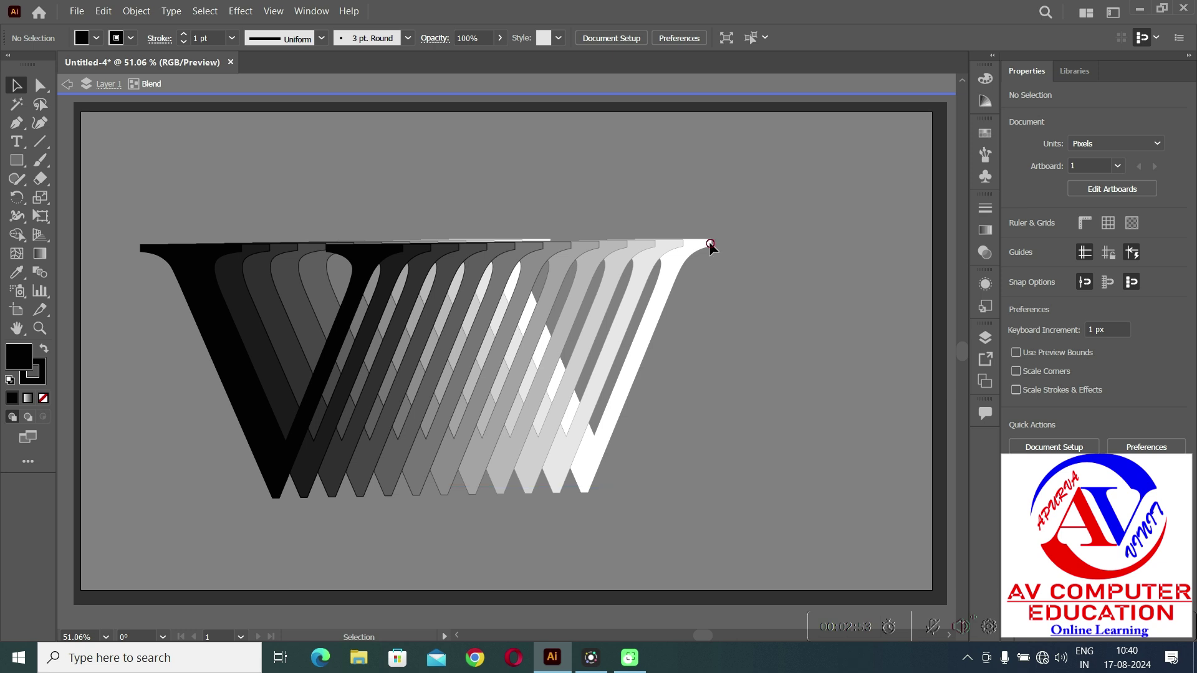
drag(705, 249, 439, 239)
drag(339, 451, 548, 436)
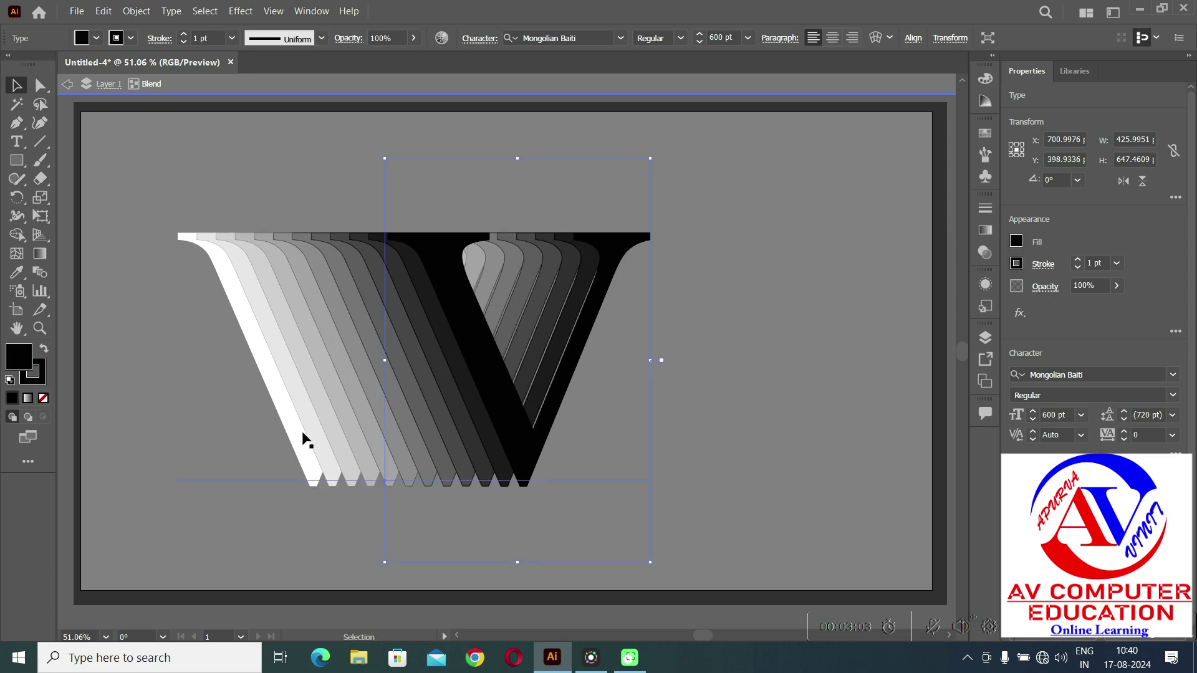
mouse_move(296, 440)
mouse_down()
mouse_move(470, 428)
mouse_move(427, 458)
mouse_move(416, 454)
mouse_move(460, 417)
mouse_move(470, 341)
mouse_move(556, 340)
mouse_move(682, 438)
mouse_move(772, 413)
mouse_move(534, 435)
mouse_move(512, 455)
mouse_move(414, 464)
mouse_move(440, 445)
mouse_up()
drag(518, 314, 510, 353)
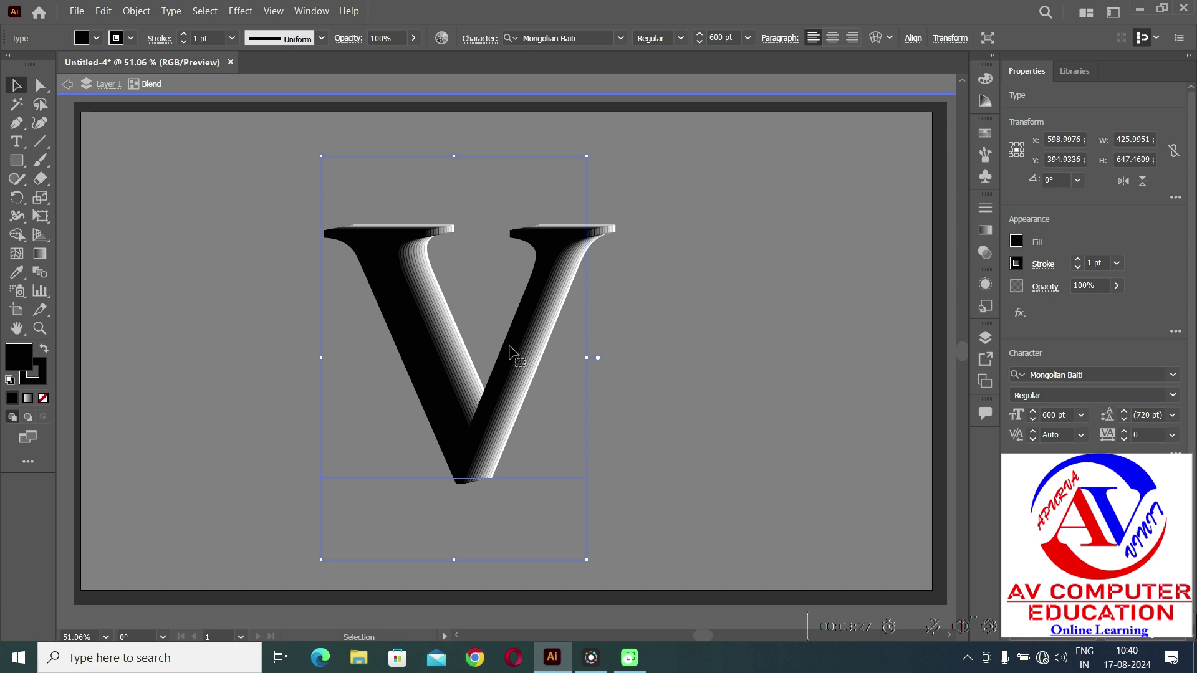
drag(508, 345, 597, 350)
drag(531, 432, 430, 441)
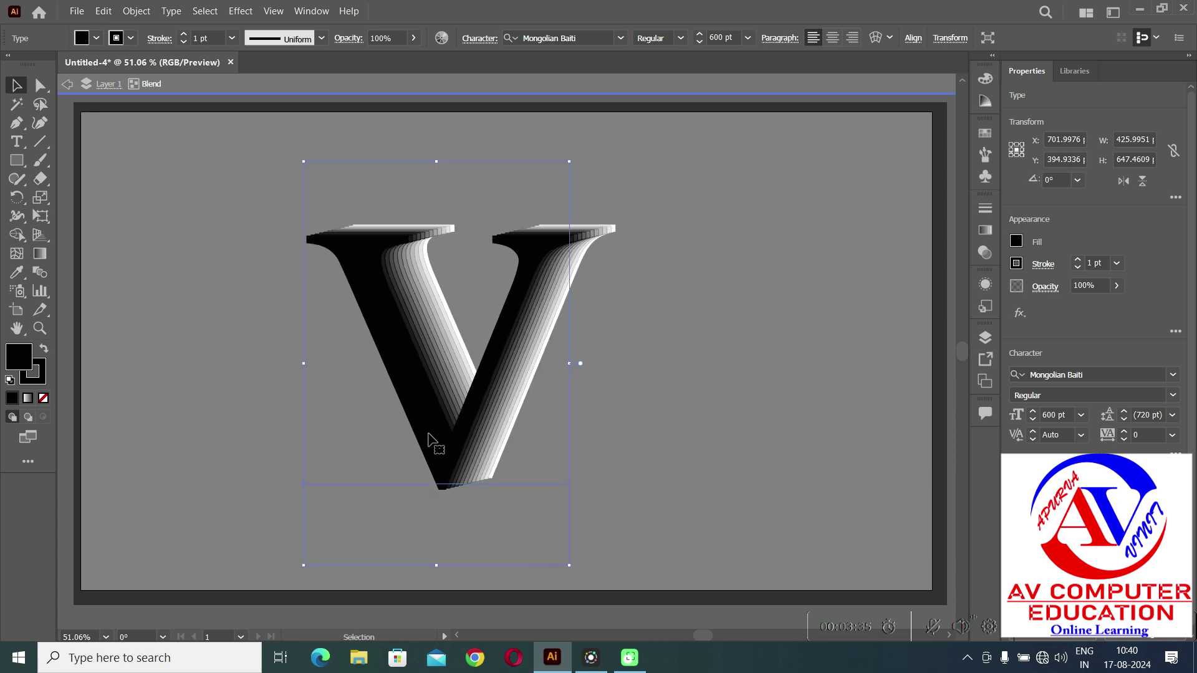
- Try to distort the black V with Free Transform's Perspective Distort
click(42, 217)
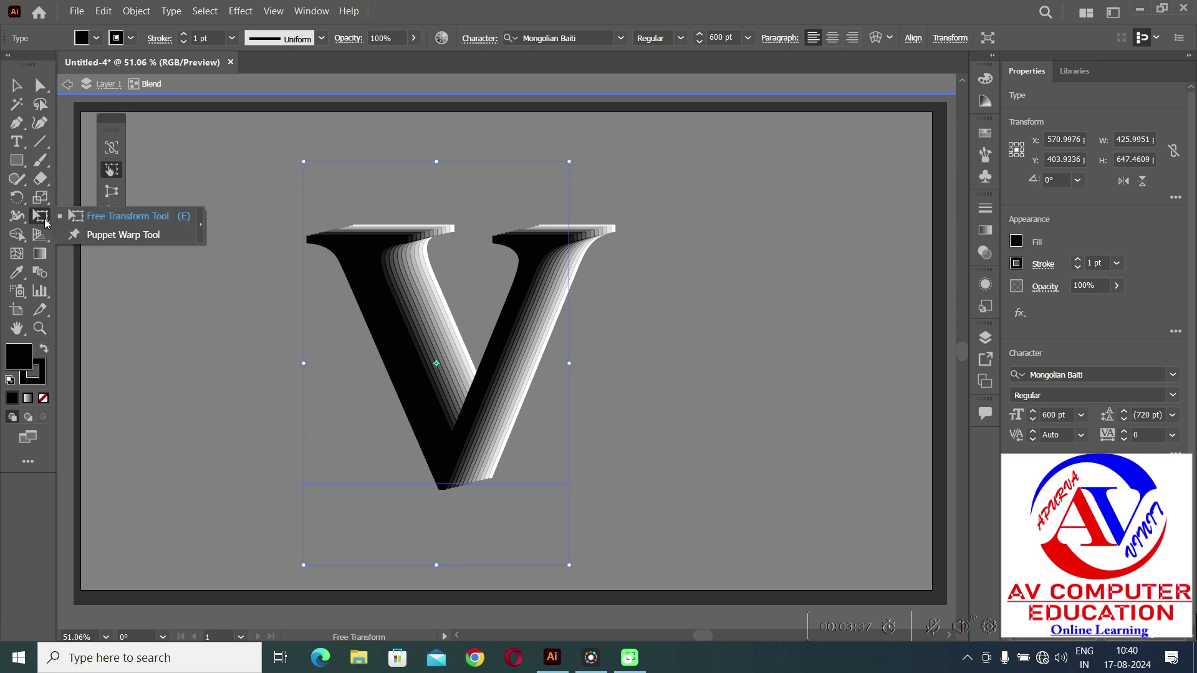
click(114, 193)
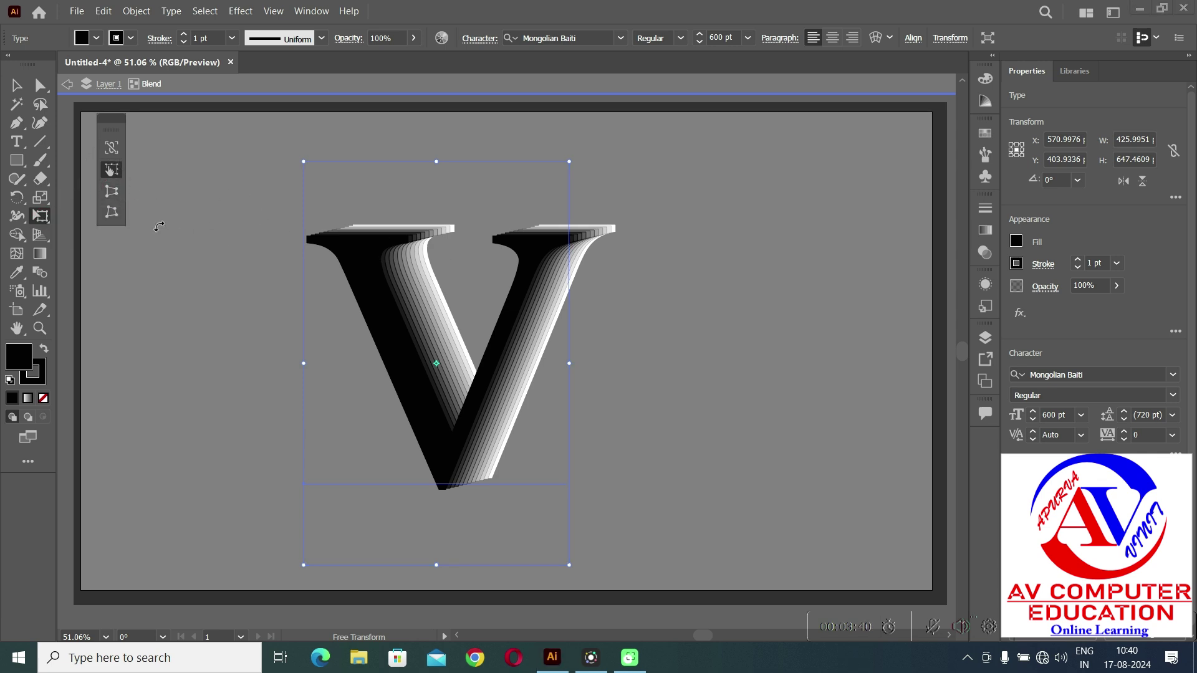
click(113, 193)
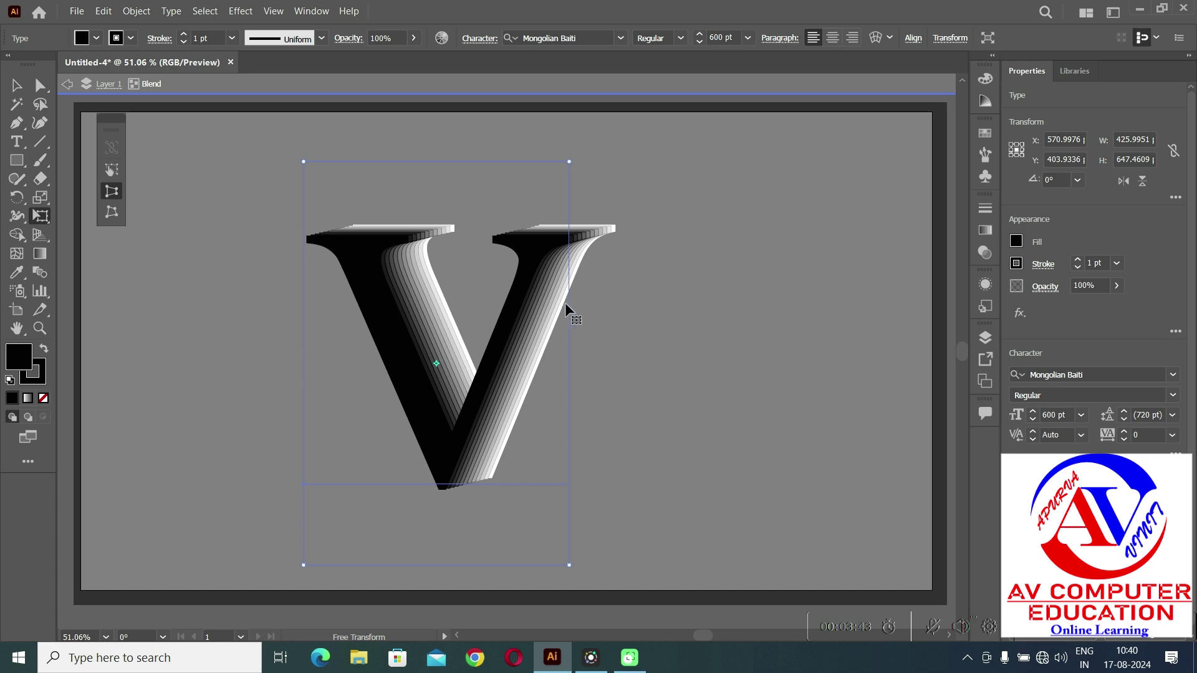
drag(572, 309, 549, 318)
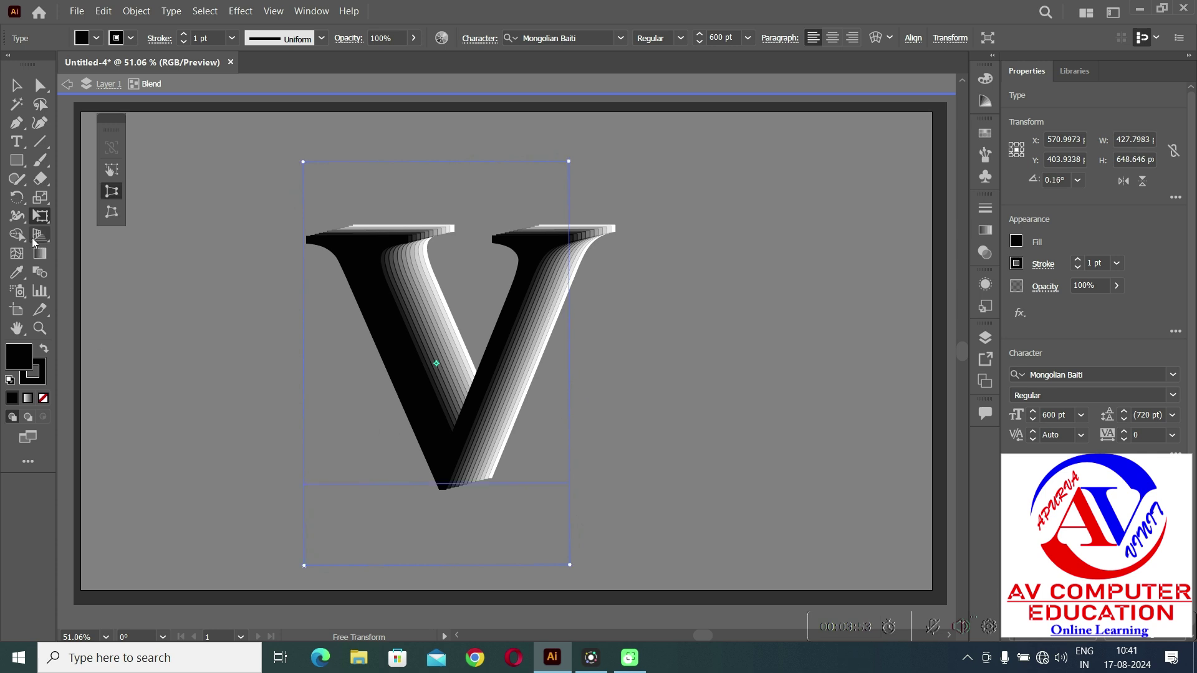
- Use Free Transform's Free Distort mode to shift the black V up and slightly right, to about X 594 px, Y 374 px, and deselect it
click(112, 214)
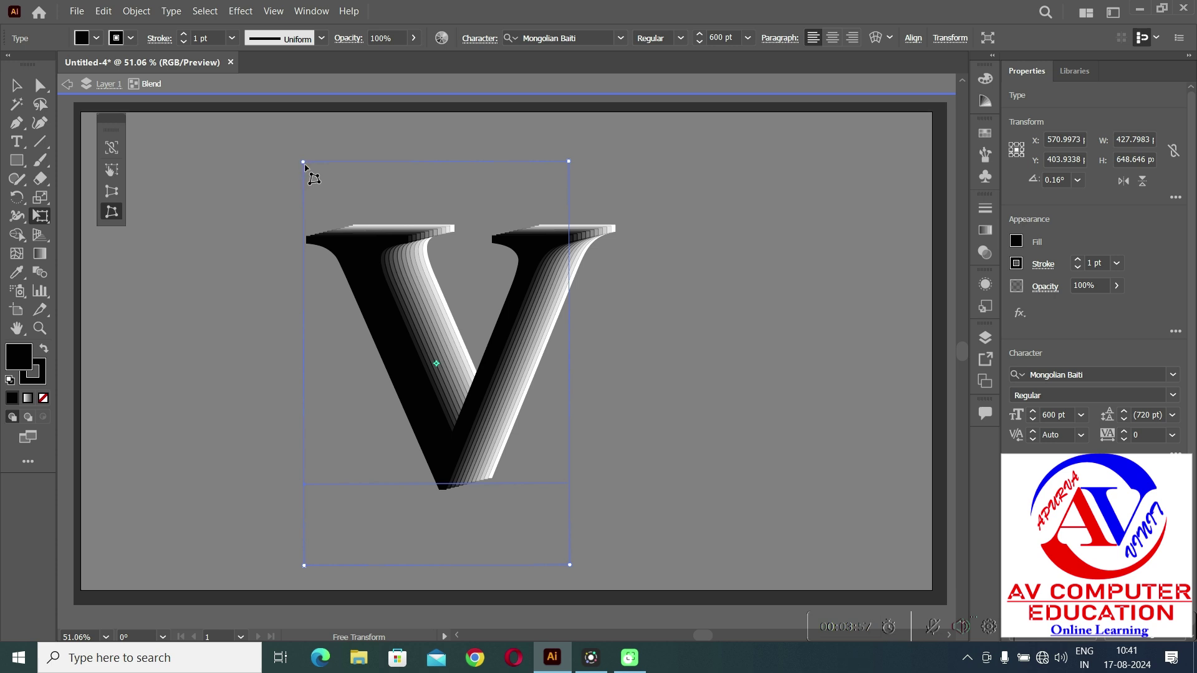
drag(304, 165, 347, 187)
mouse_move(499, 404)
mouse_down()
mouse_move(513, 404)
mouse_move(503, 400)
mouse_move(506, 373)
mouse_move(505, 405)
mouse_move(505, 389)
mouse_up()
drag(511, 384, 511, 383)
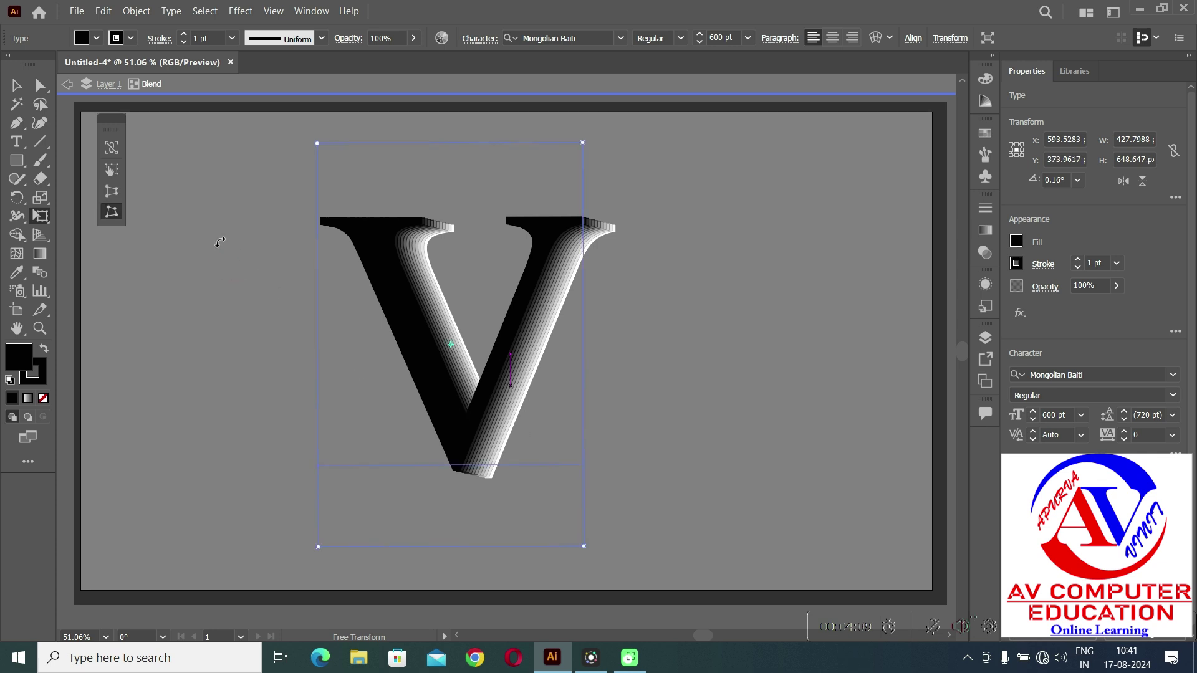
click(16, 85)
click(286, 259)
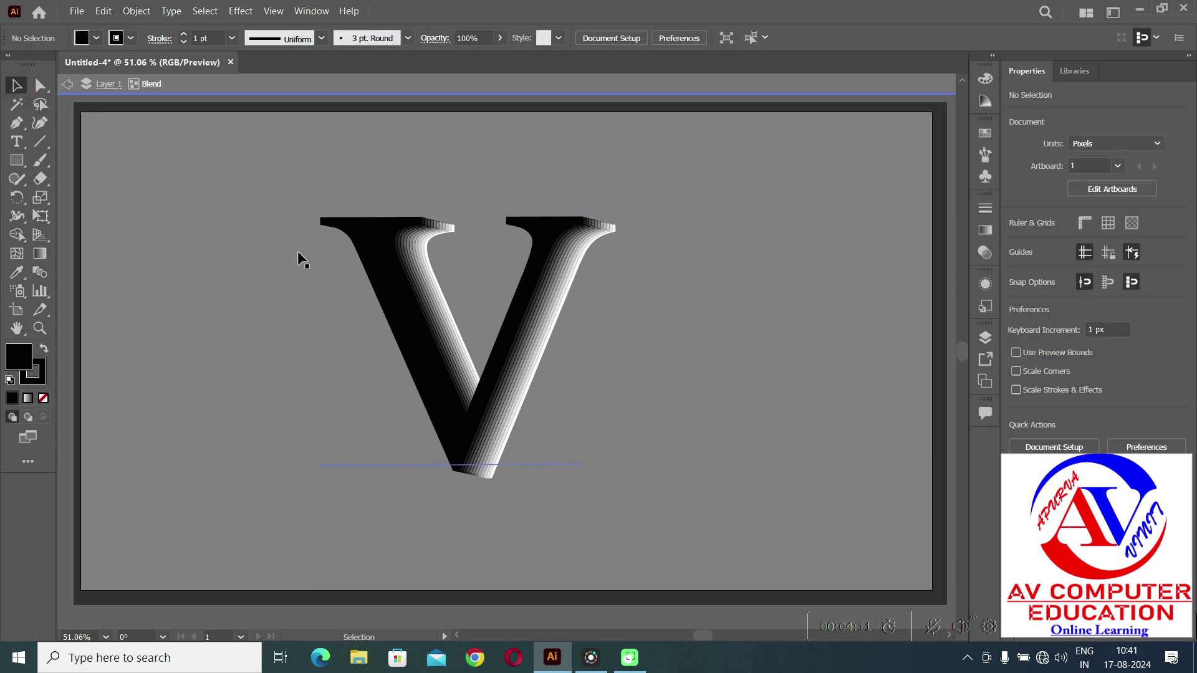
- Go back to the Layer 1 level, select the whole blended V and open its fill swatches
click(98, 83)
click(428, 362)
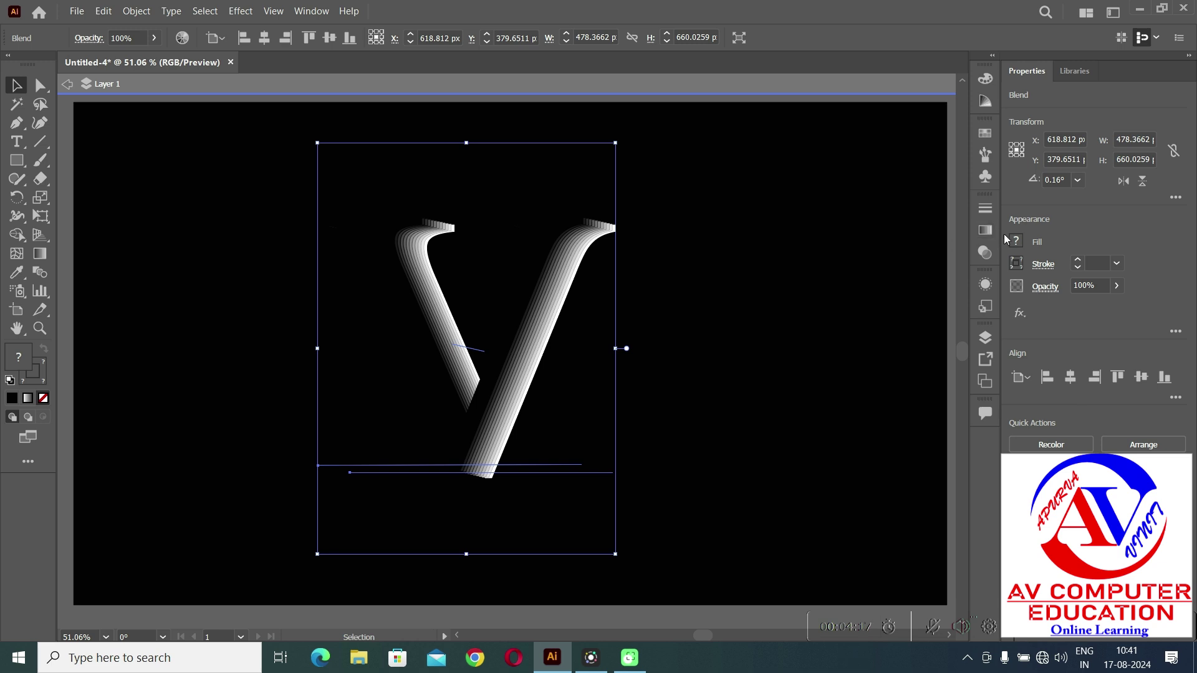
click(1016, 241)
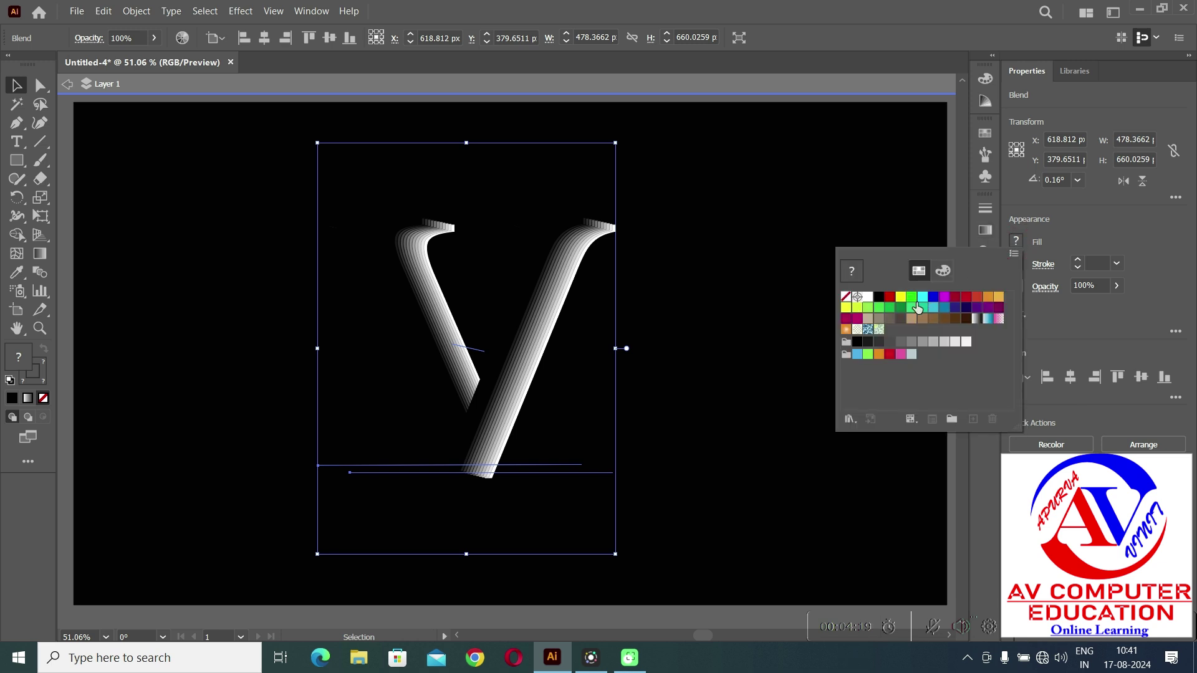
- Try different fill swatches on the blended V, including green, cyan, magenta, gold, red and a light foliage pattern
click(912, 299)
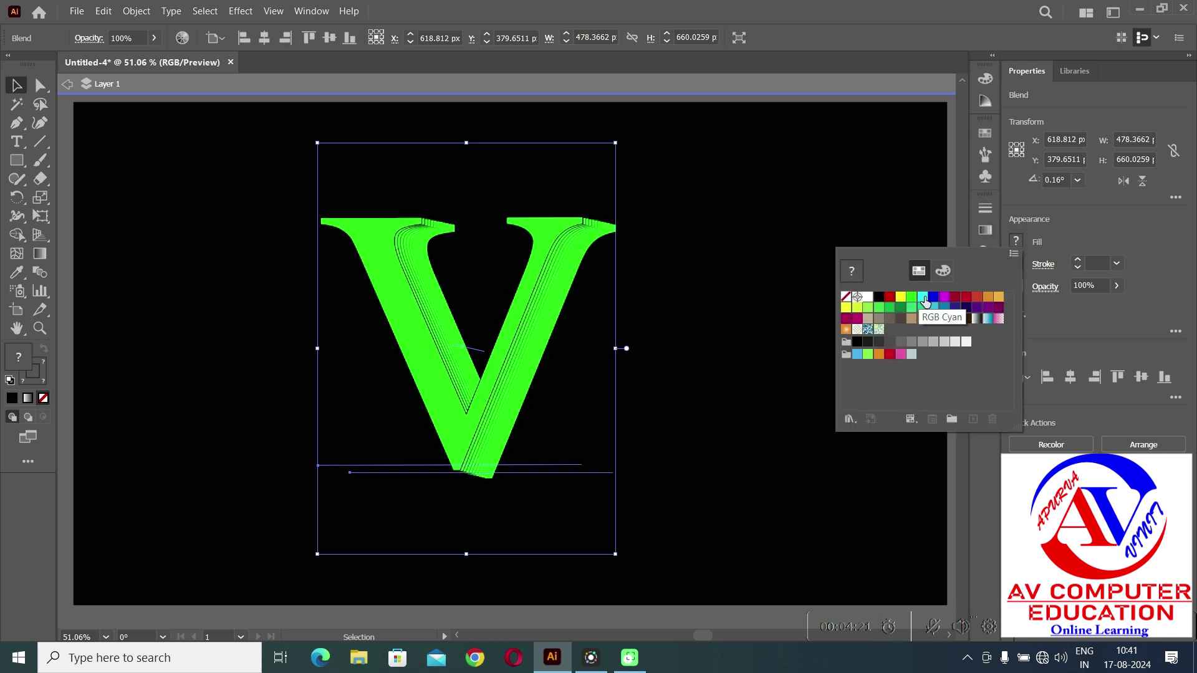
click(923, 298)
click(946, 299)
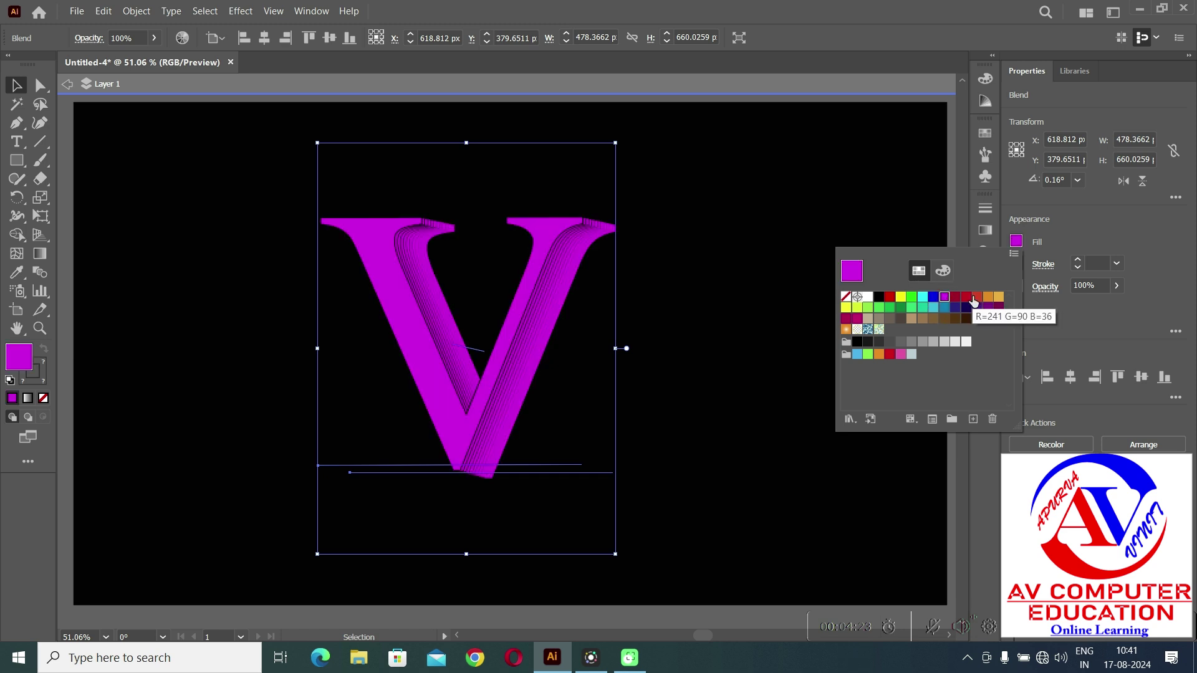
click(976, 298)
click(1000, 299)
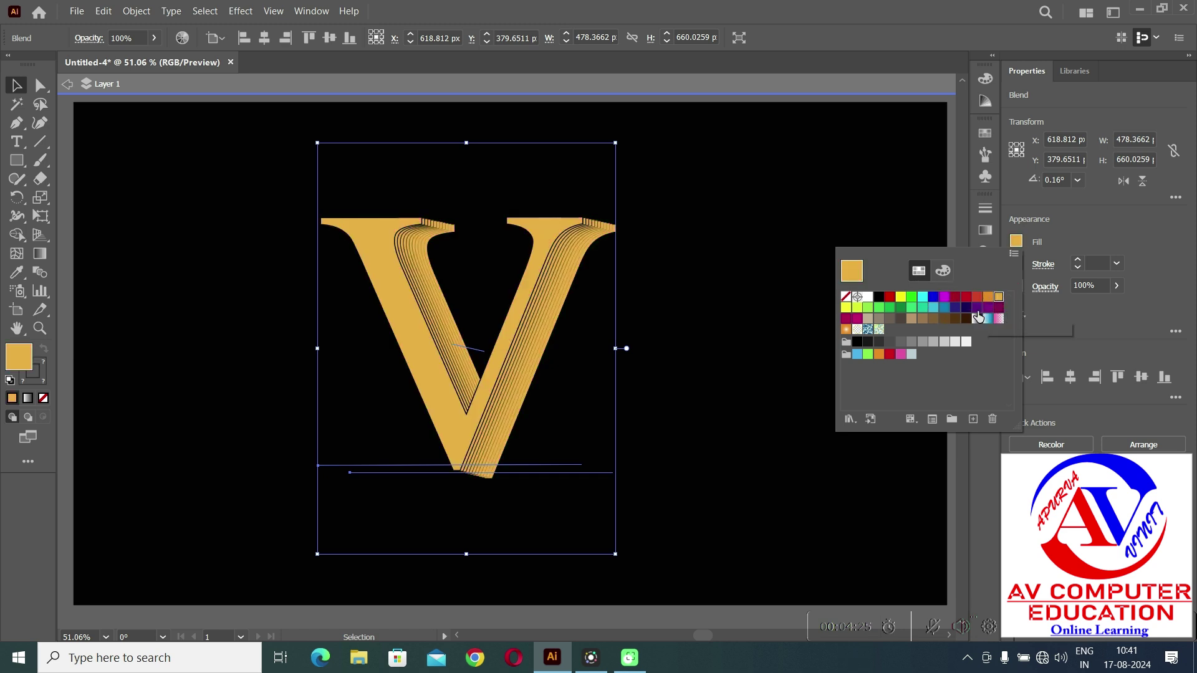
click(901, 307)
click(910, 298)
click(890, 297)
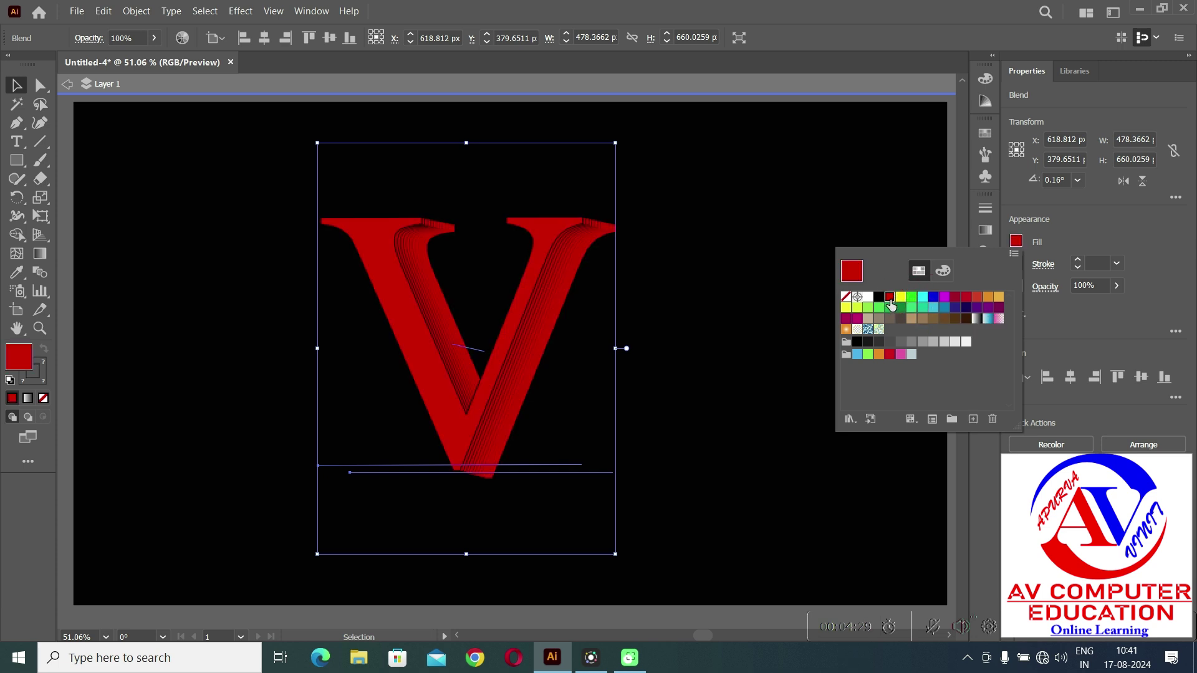
click(879, 331)
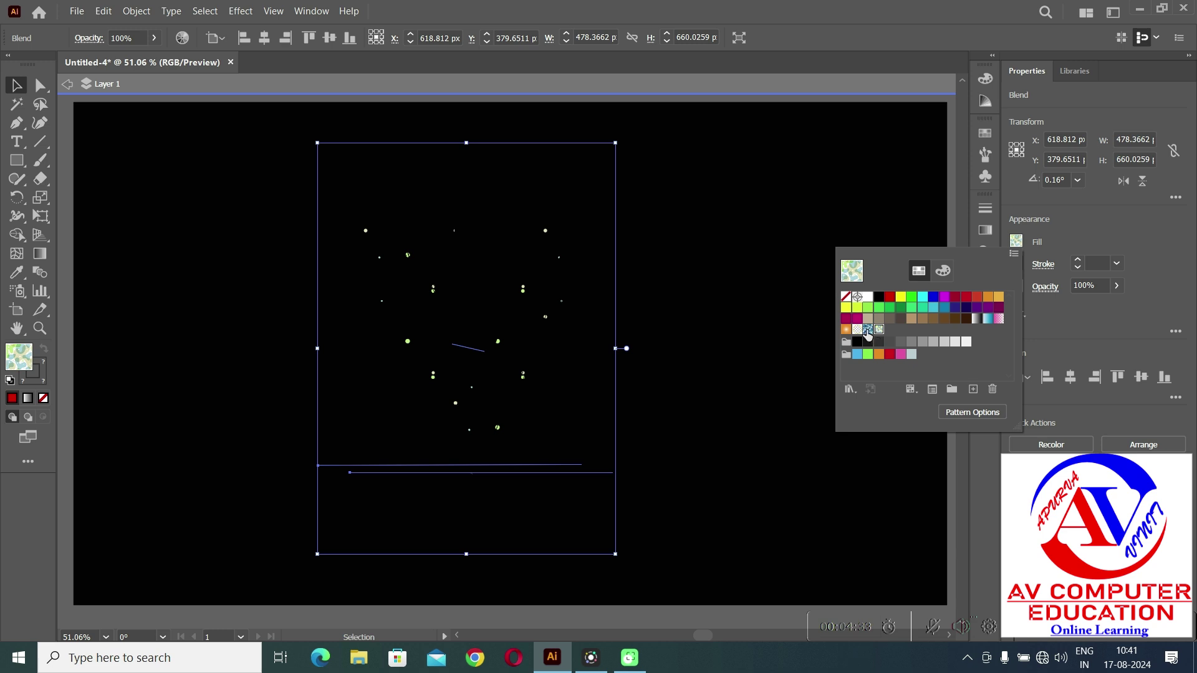
- Fill the blended V with the blue floral pattern swatch and move it right to about X 763 px
click(868, 331)
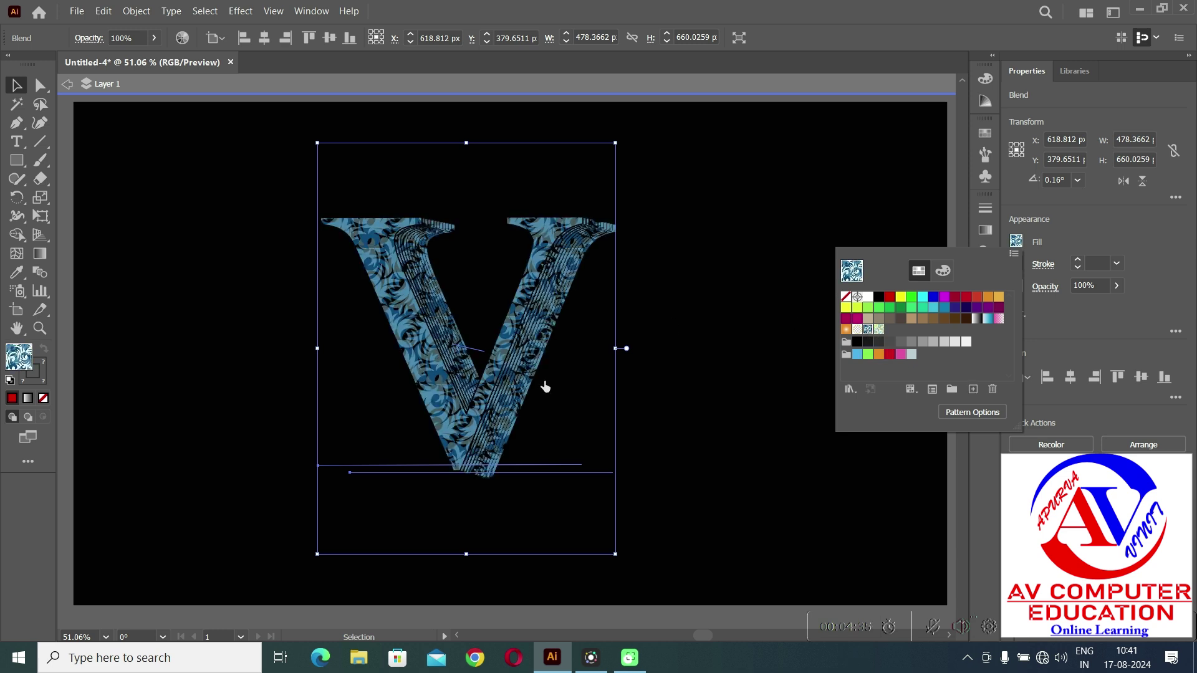
click(660, 394)
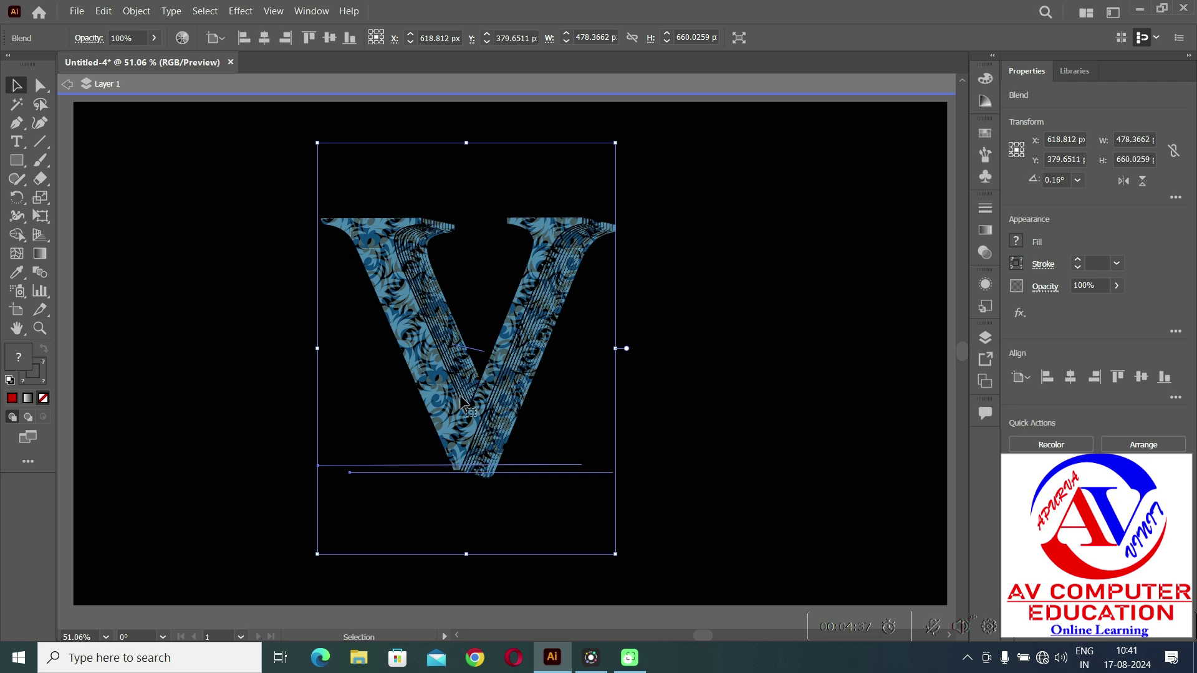
drag(459, 412, 548, 415)
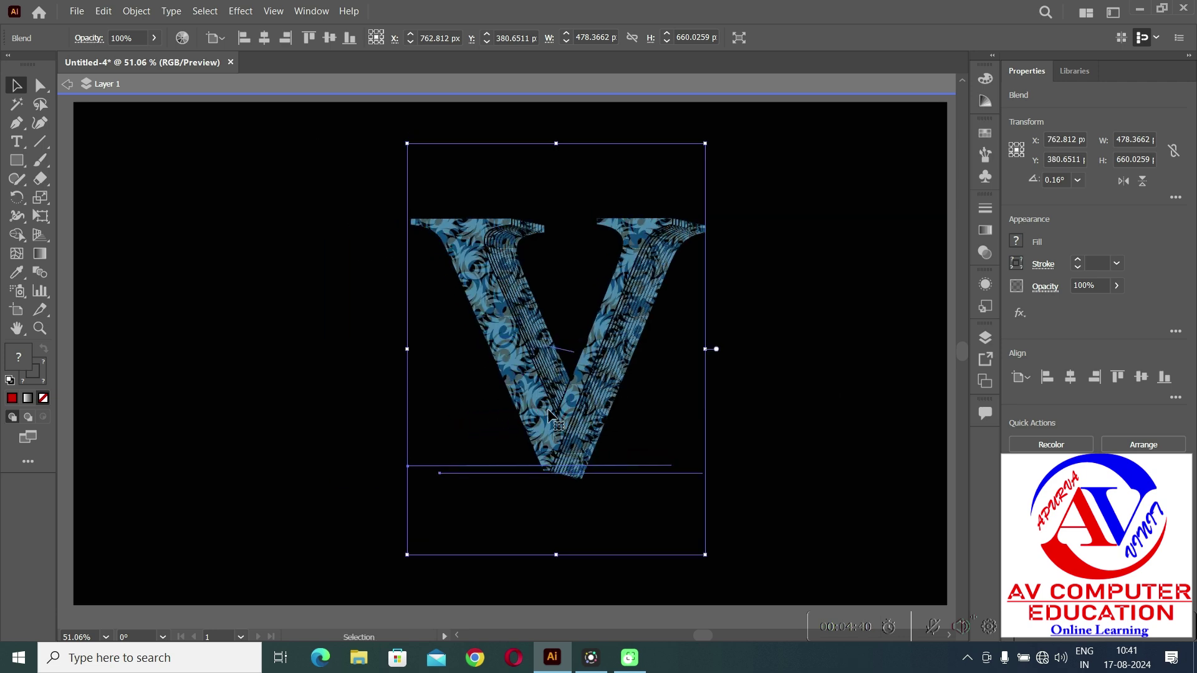
- Copy and paste the patterned V, then move the copy left to about X 423 px, Y 393 px
click(102, 12)
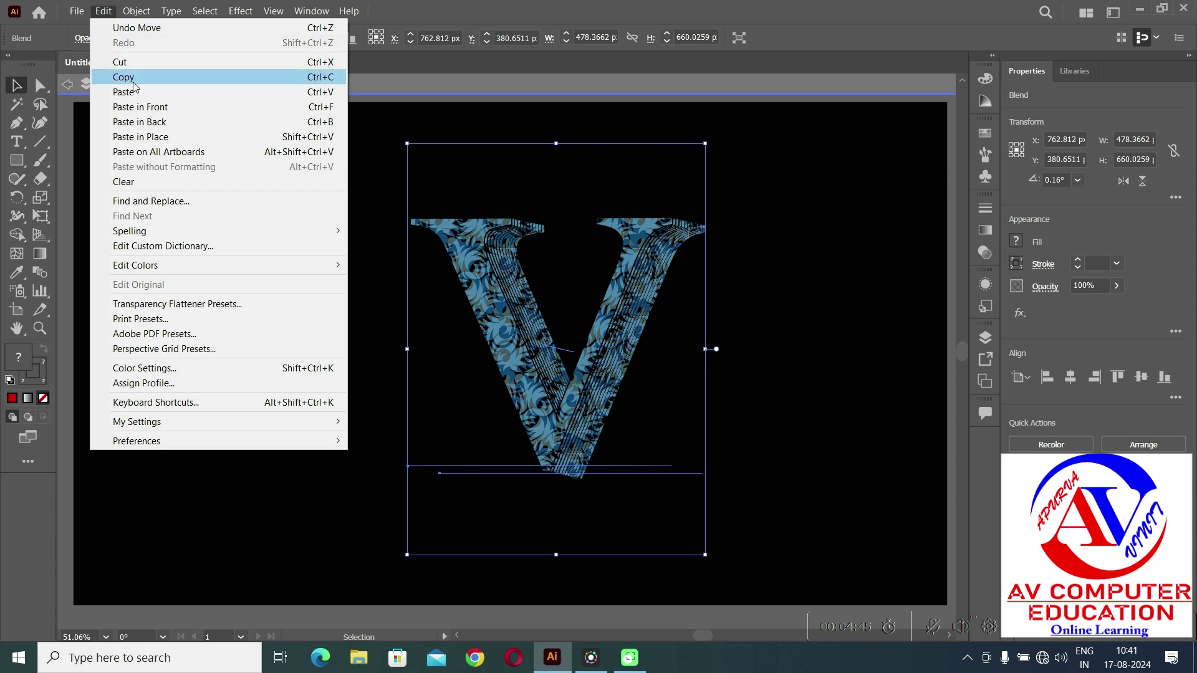
click(131, 78)
click(103, 12)
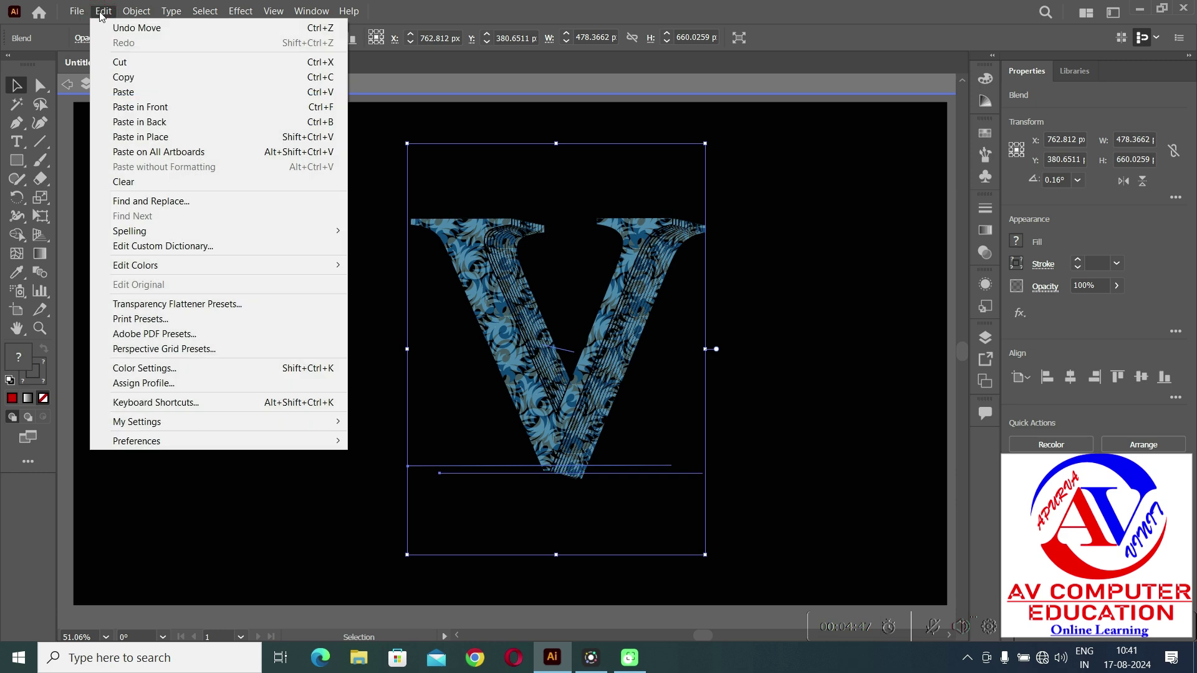
click(125, 94)
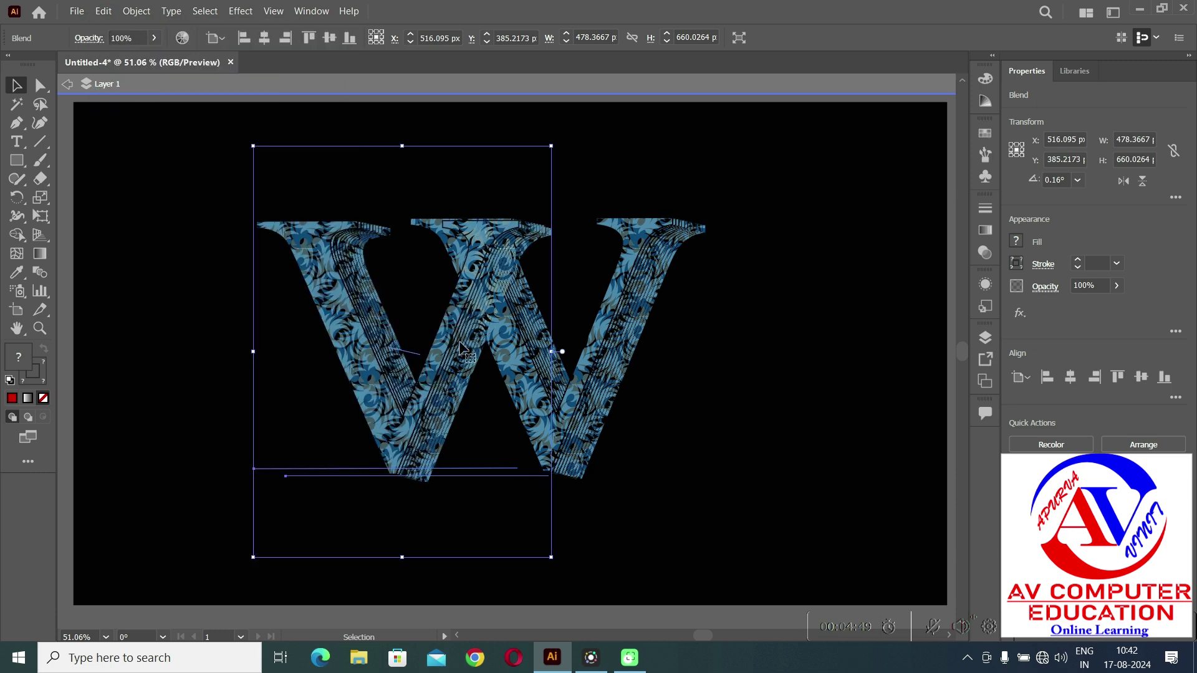
drag(446, 358, 369, 398)
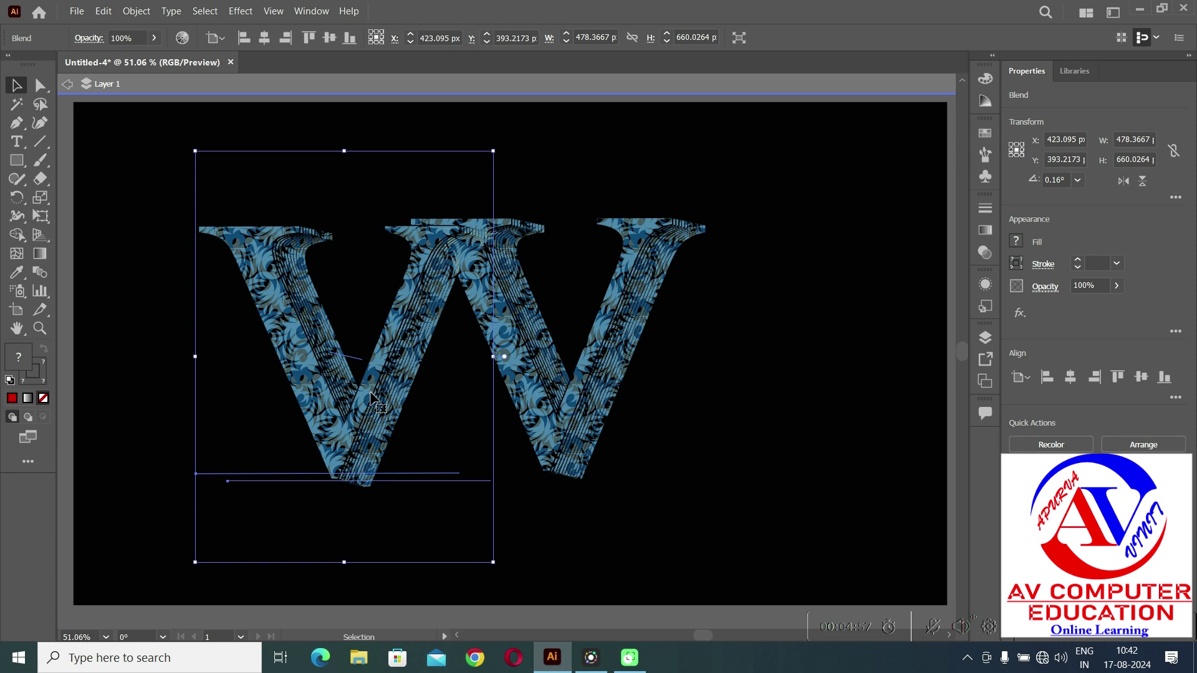
- Flip the copied V vertically into an A shape, move it close beside the original V, and deselect
click(1144, 181)
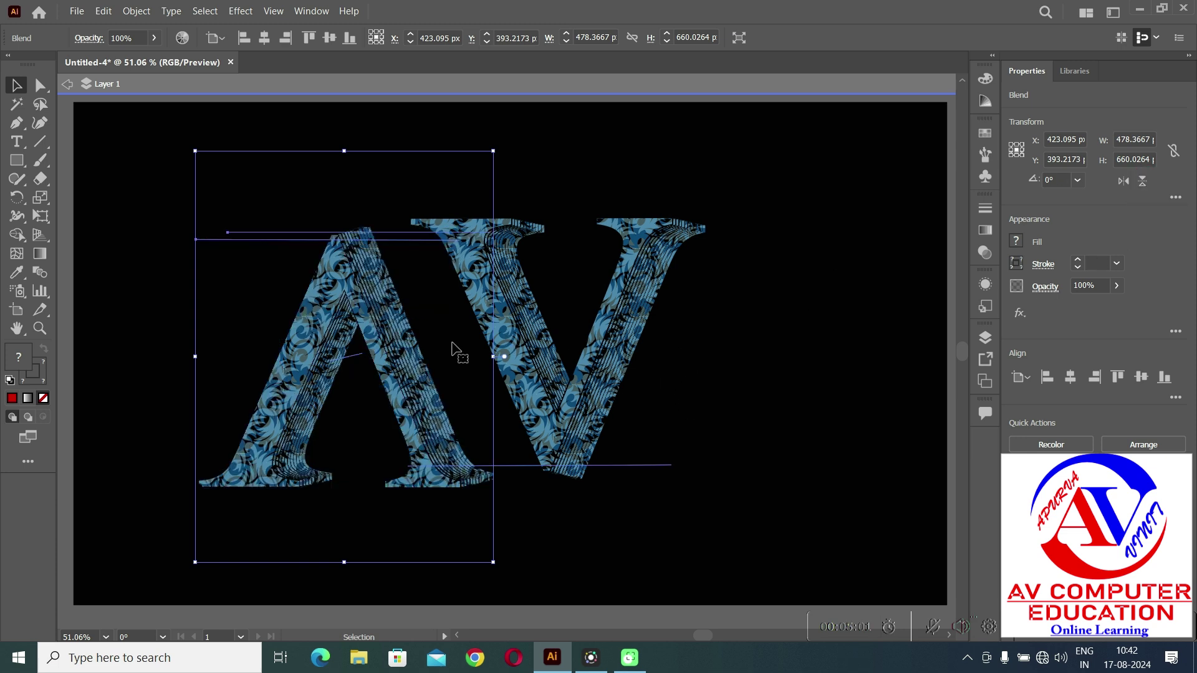
drag(385, 340, 690, 362)
click(770, 397)
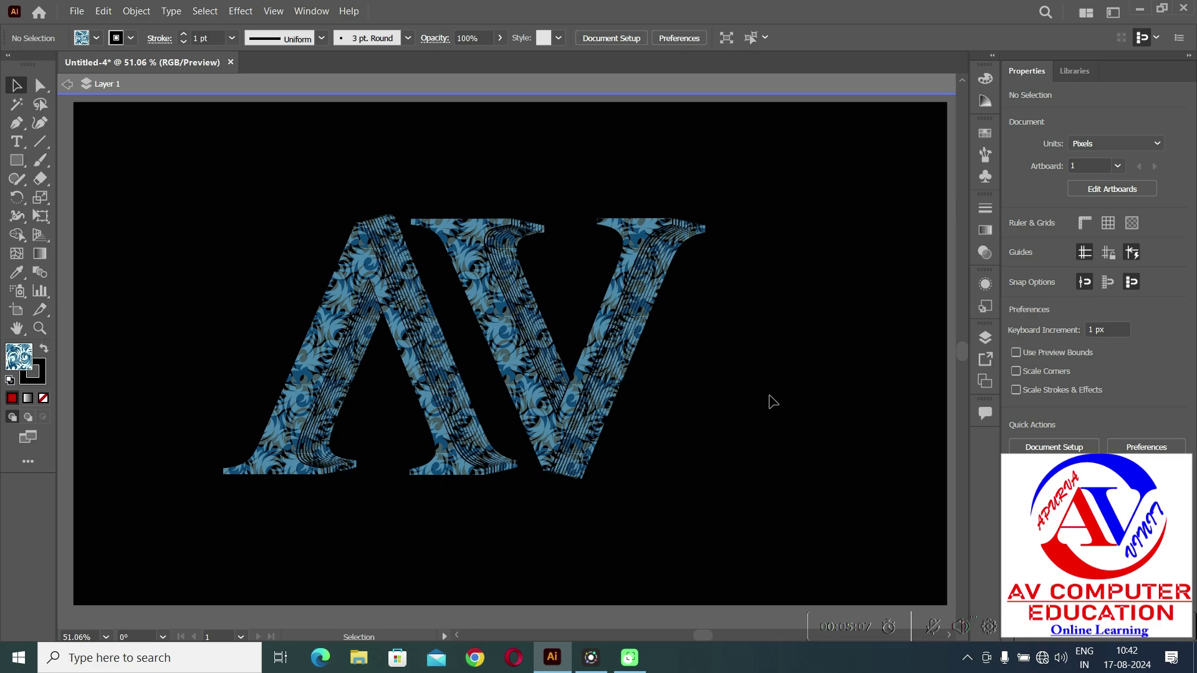